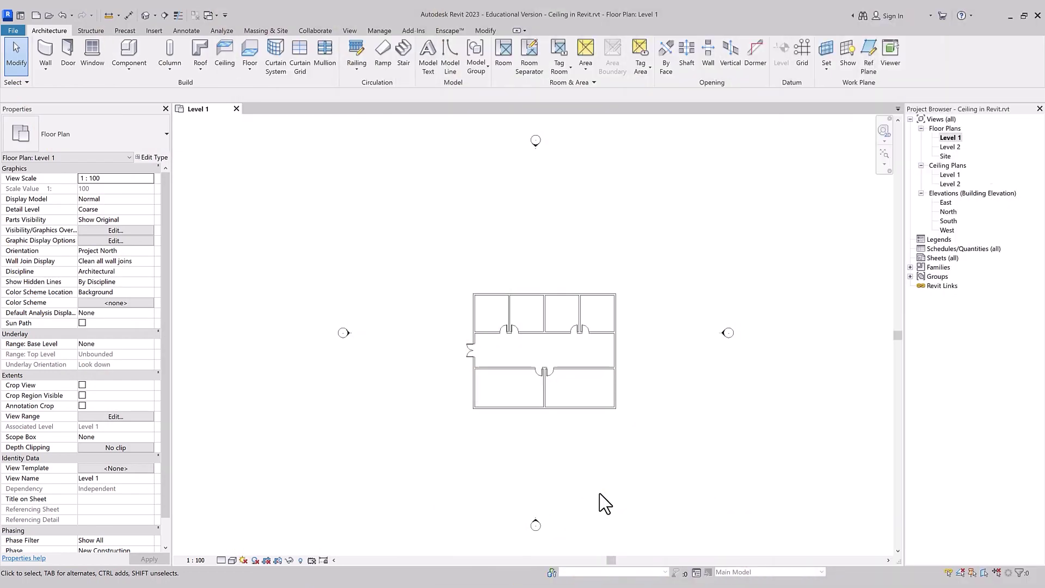
# Open the Level 1 reflected ceiling plan and start the Ceiling tool.
pyautogui.doubleClick(952, 174)
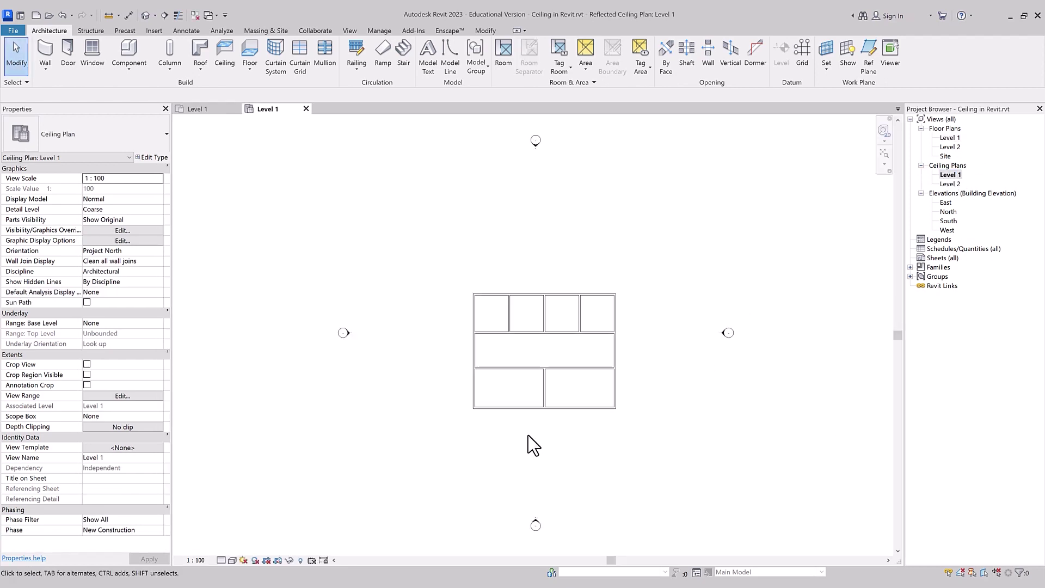
pyautogui.click(225, 61)
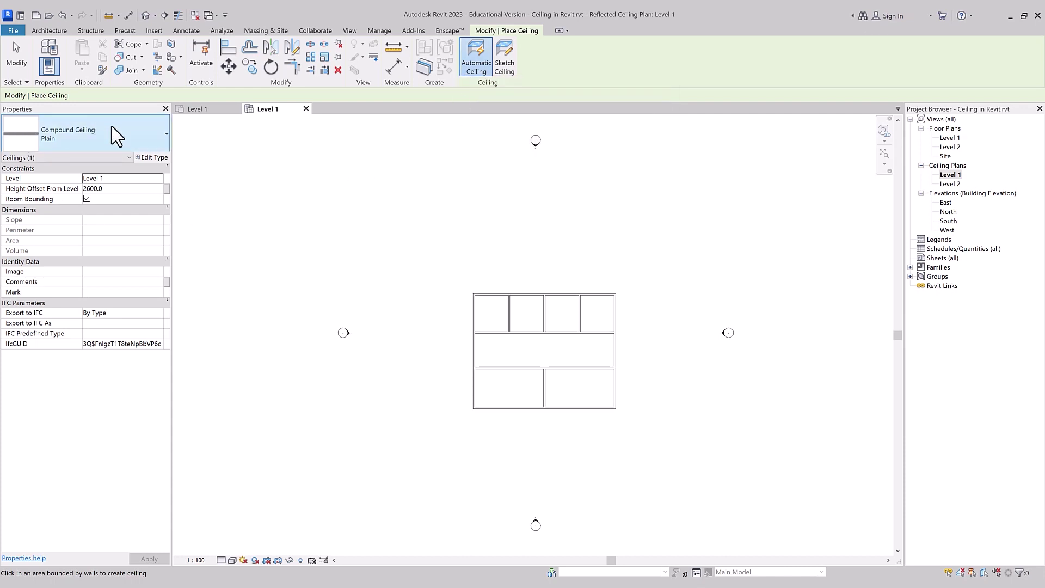
# Set the ceiling to Compound Ceiling 600 x 600mm Grid on Level 1 with 2500 height offset.
pyautogui.click(168, 140)
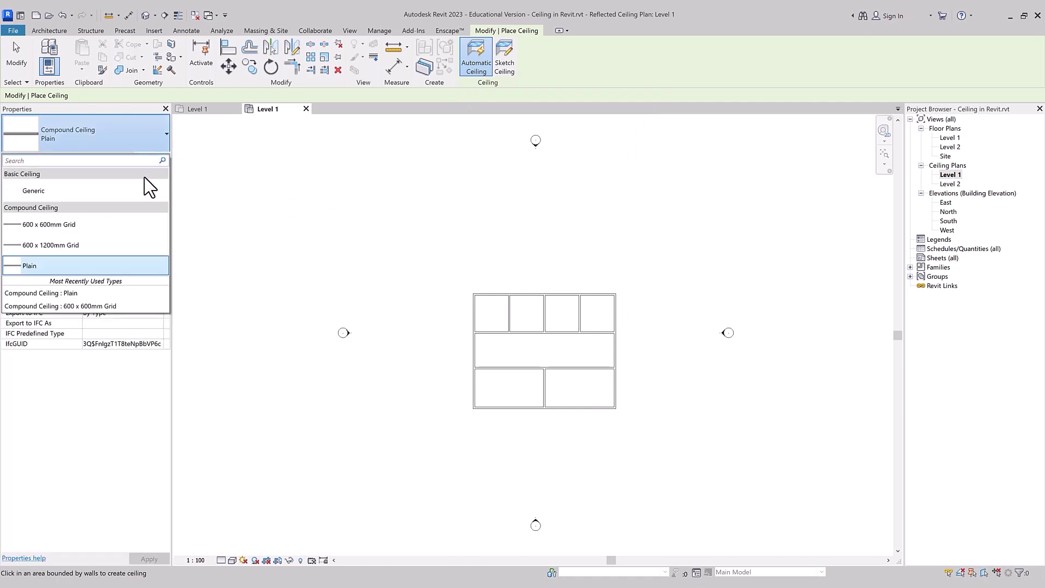
pyautogui.click(125, 225)
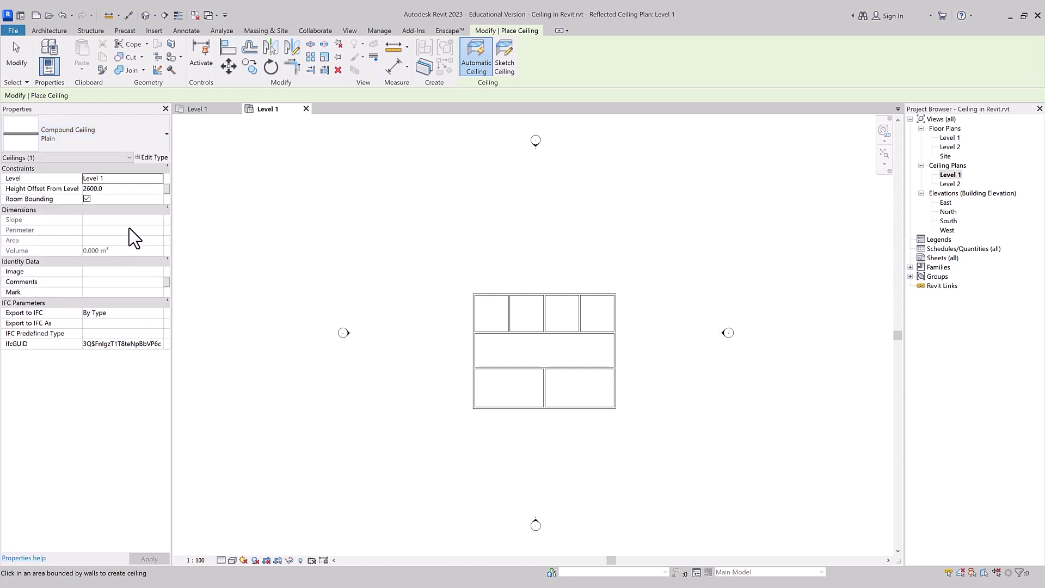
pyautogui.click(161, 178)
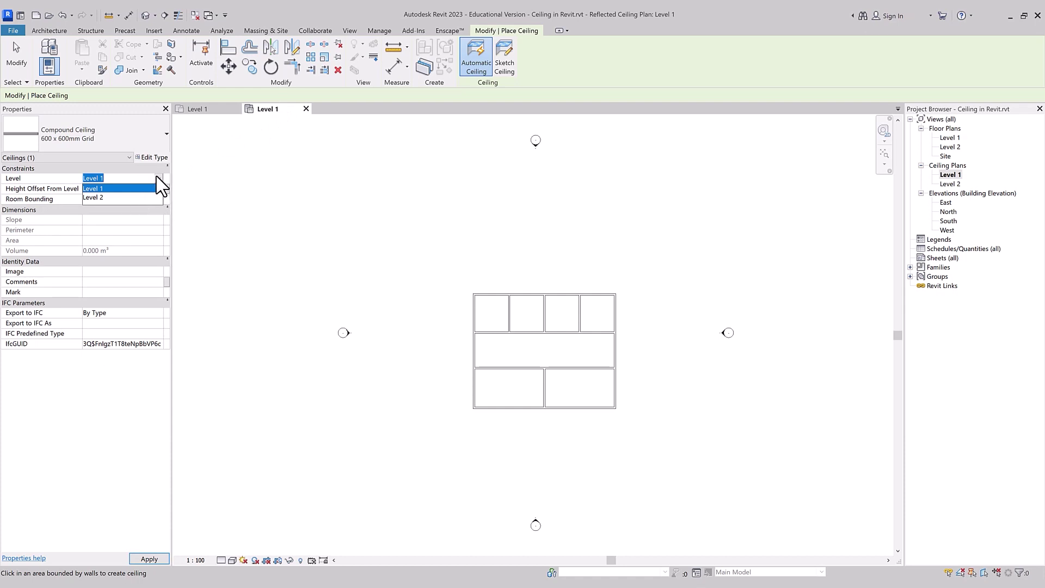
pyautogui.click(154, 187)
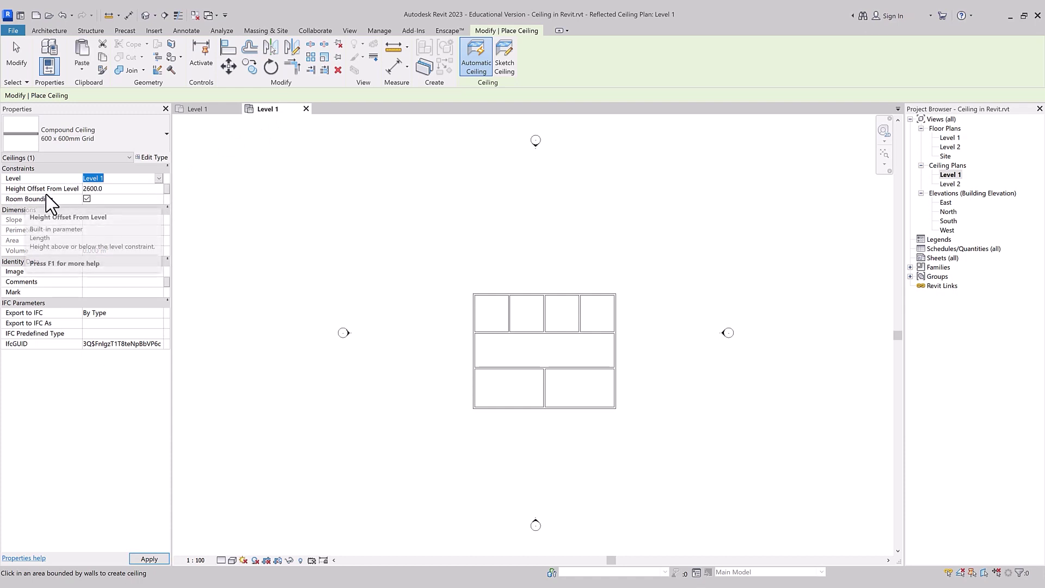
pyautogui.click(93, 189)
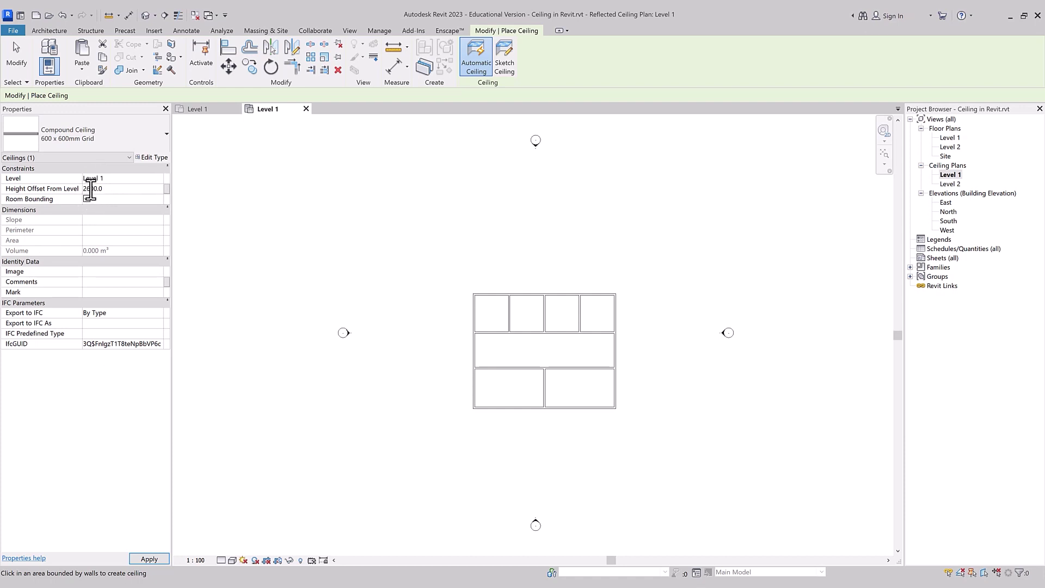
pyautogui.write('5')
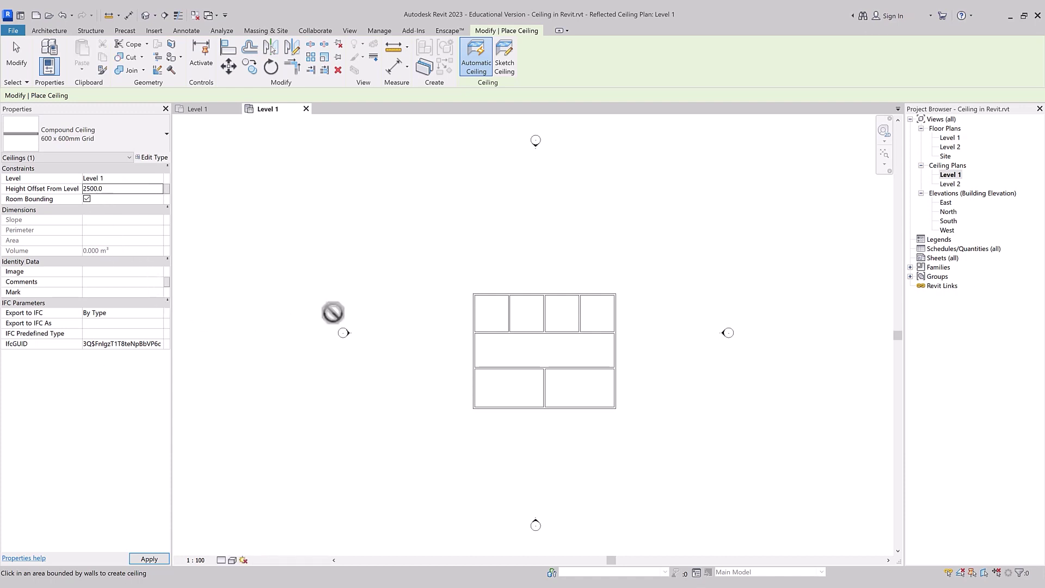
# Place 600 x 600mm grid ceilings in the four top rooms, then begin a sketched ceiling.
pyautogui.click(490, 309)
pyautogui.click(523, 315)
pyautogui.click(563, 313)
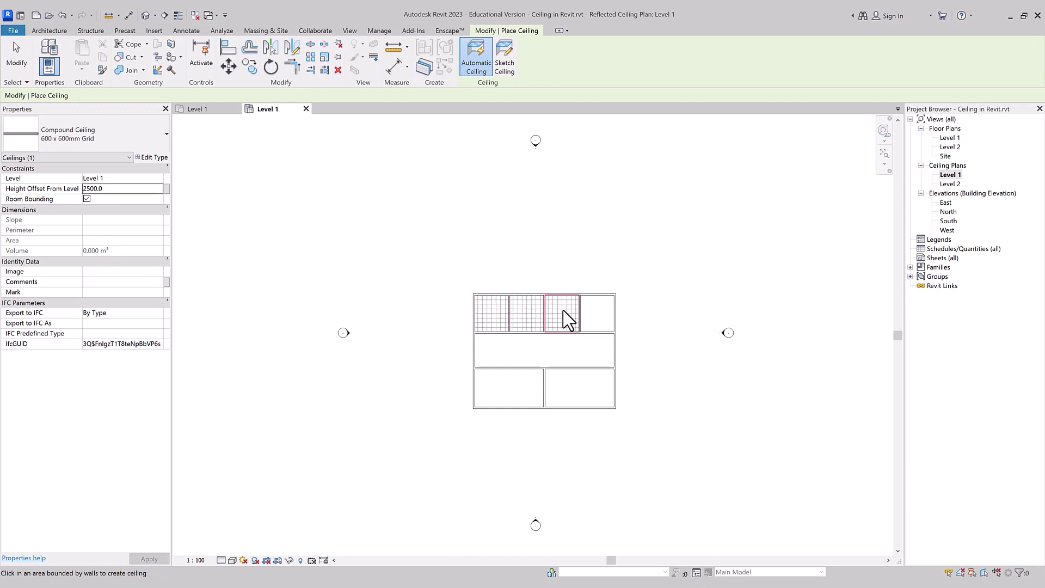
pyautogui.click(604, 318)
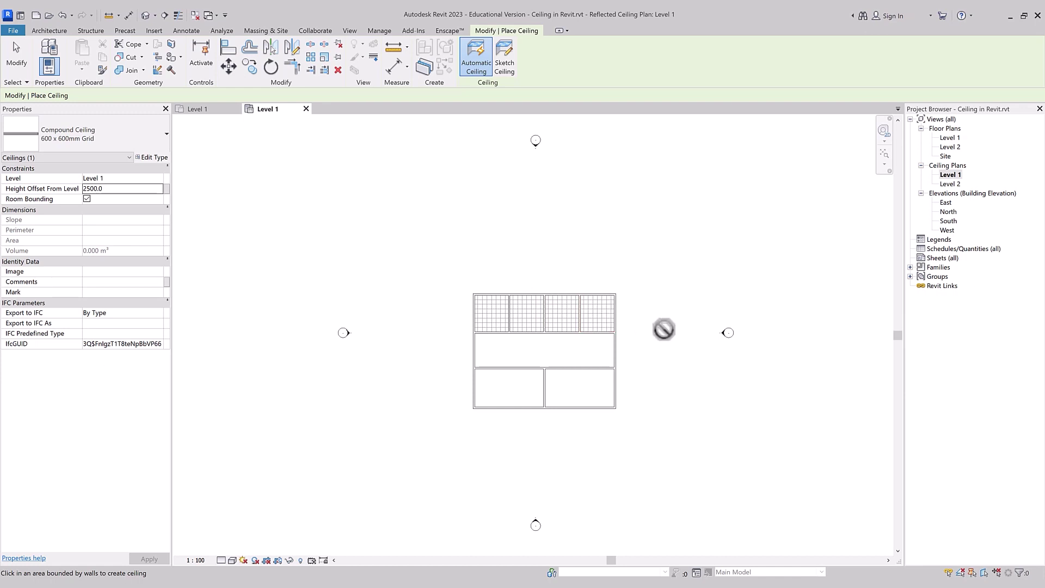
pyautogui.click(506, 68)
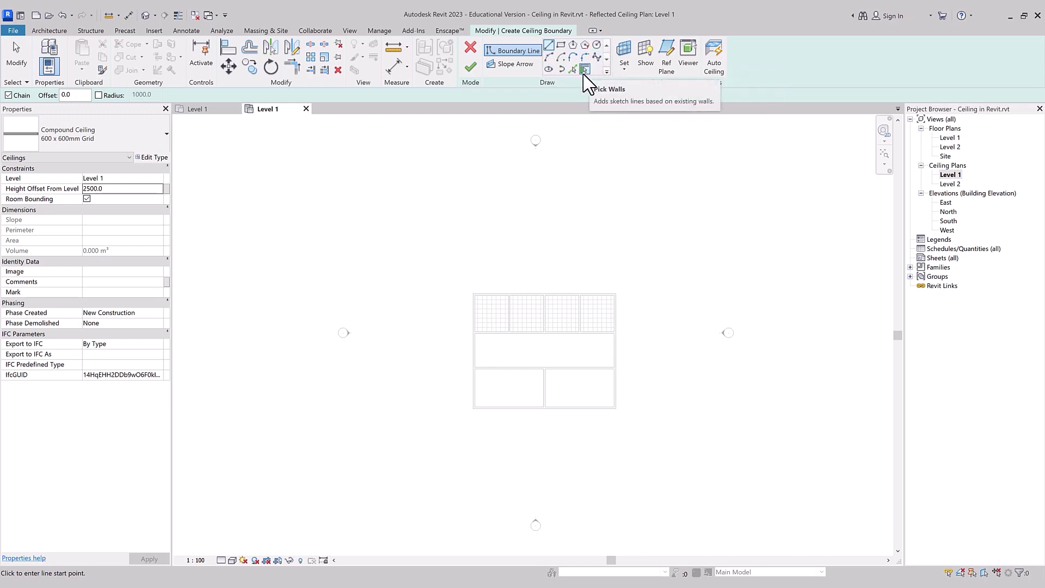
# Sketch a rectangular 600 x 1200mm Grid ceiling over the lower-left room and finish it.
pyautogui.click(561, 46)
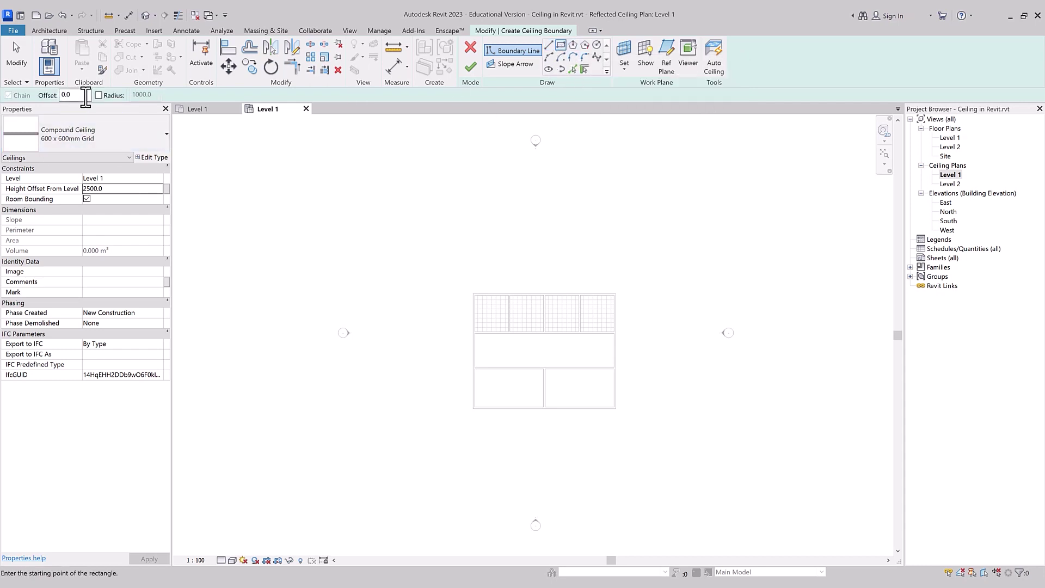
pyautogui.moveTo(86, 94); pyautogui.dragTo(56, 94)
pyautogui.click(125, 137)
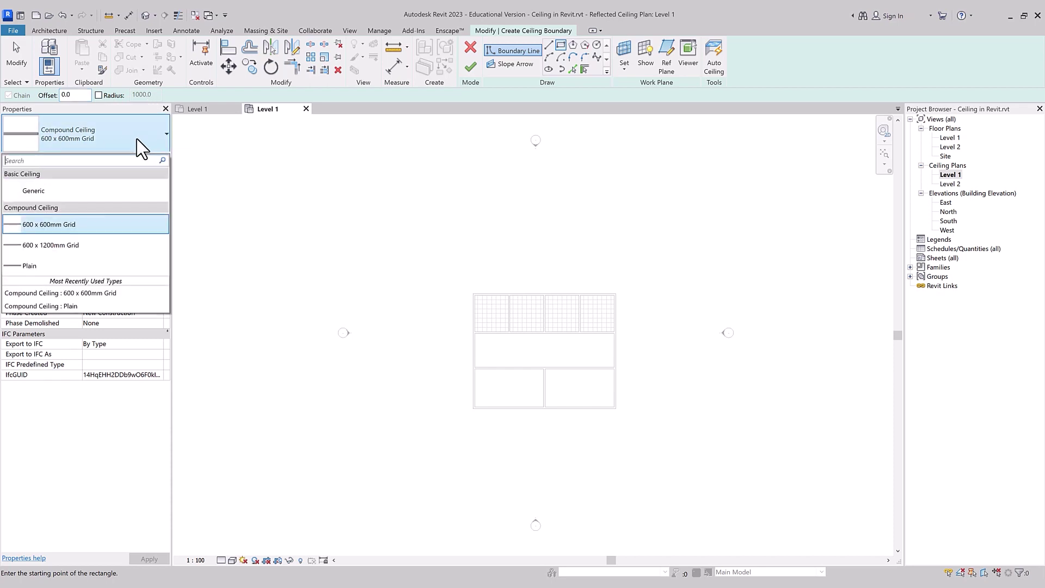
pyautogui.click(70, 250)
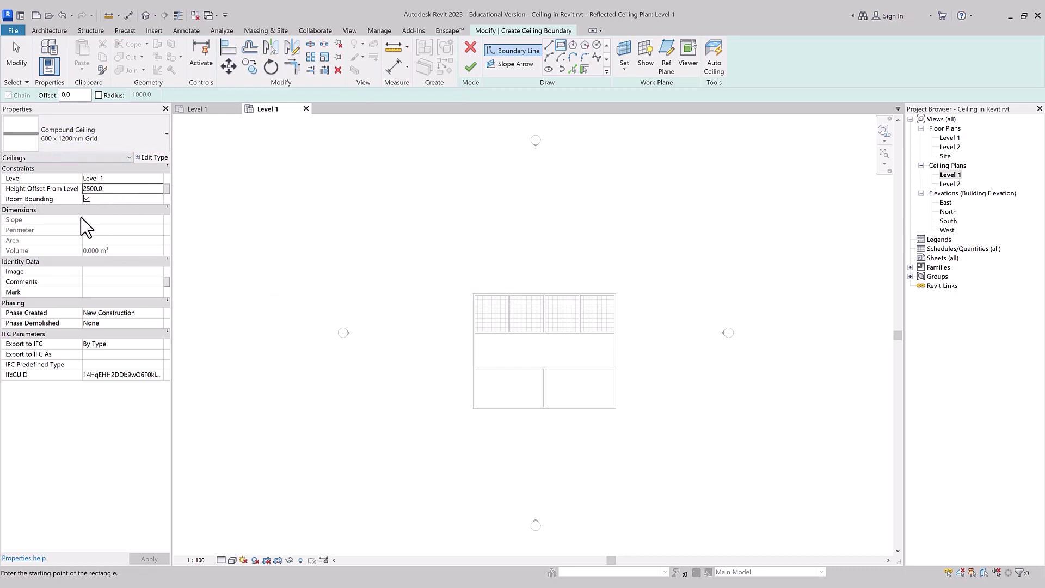
pyautogui.click(474, 369)
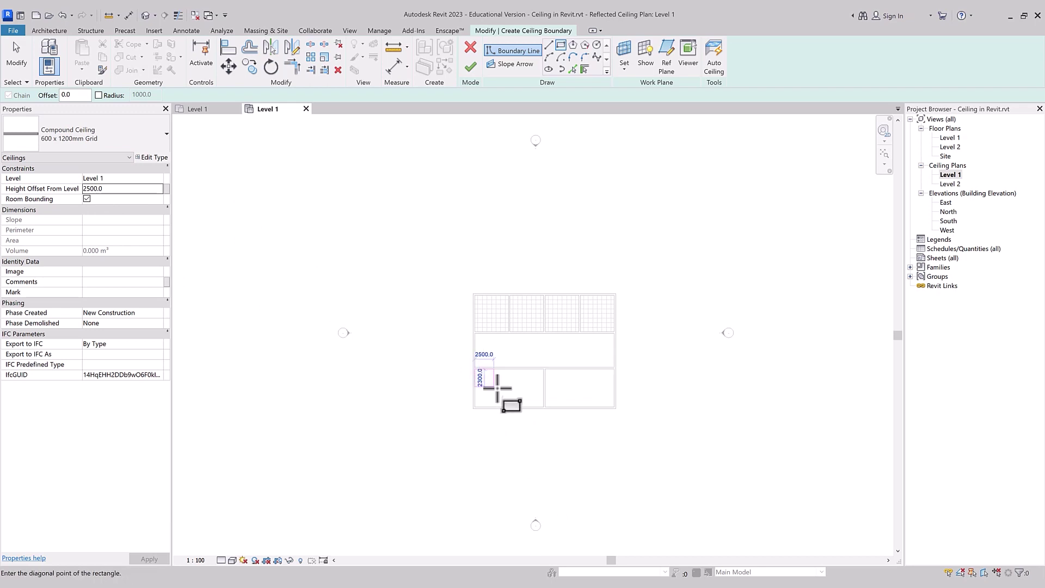
pyautogui.click(543, 406)
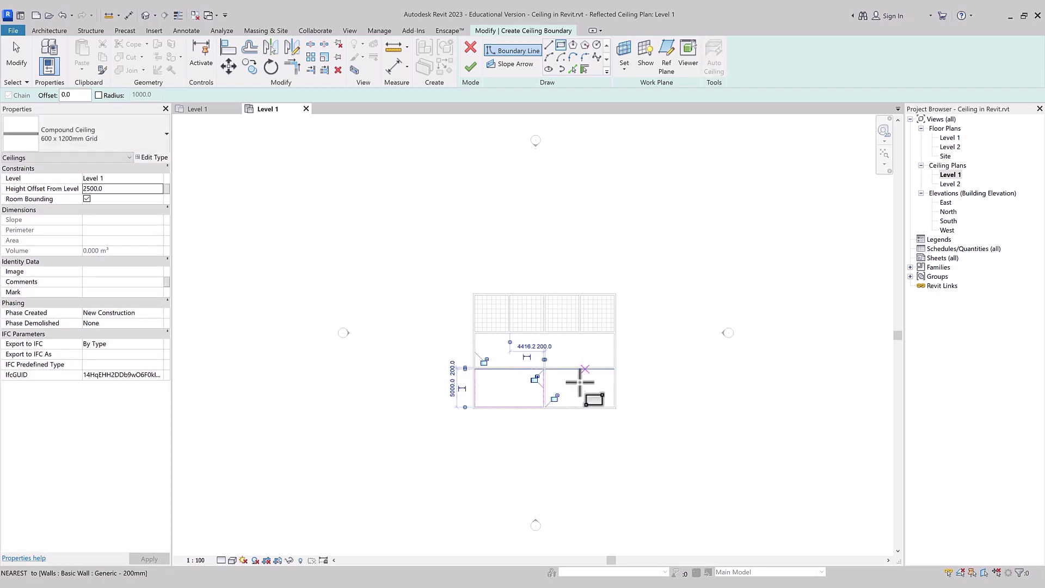
pyautogui.click(470, 67)
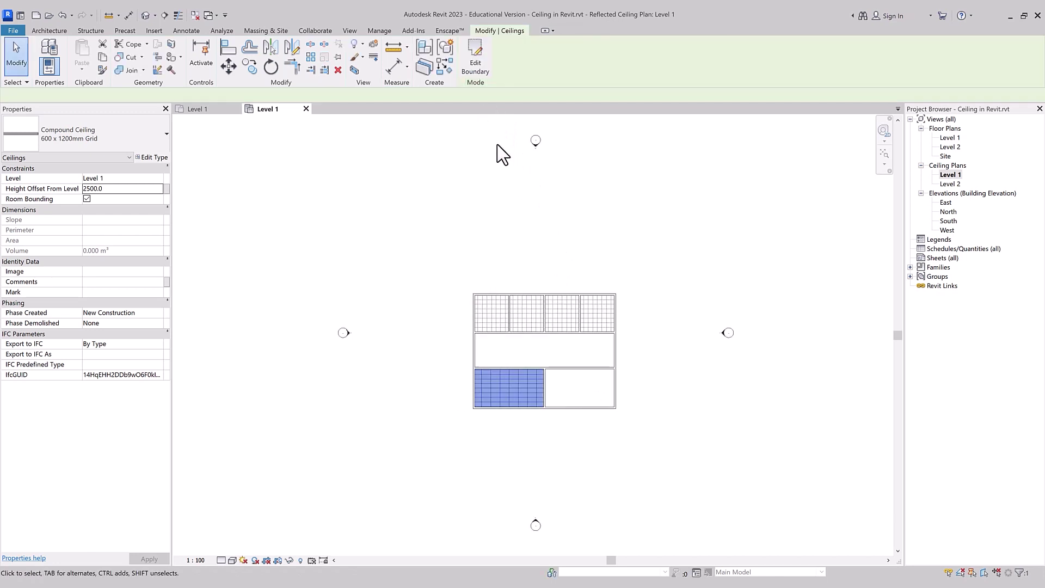
pyautogui.press('Escape')
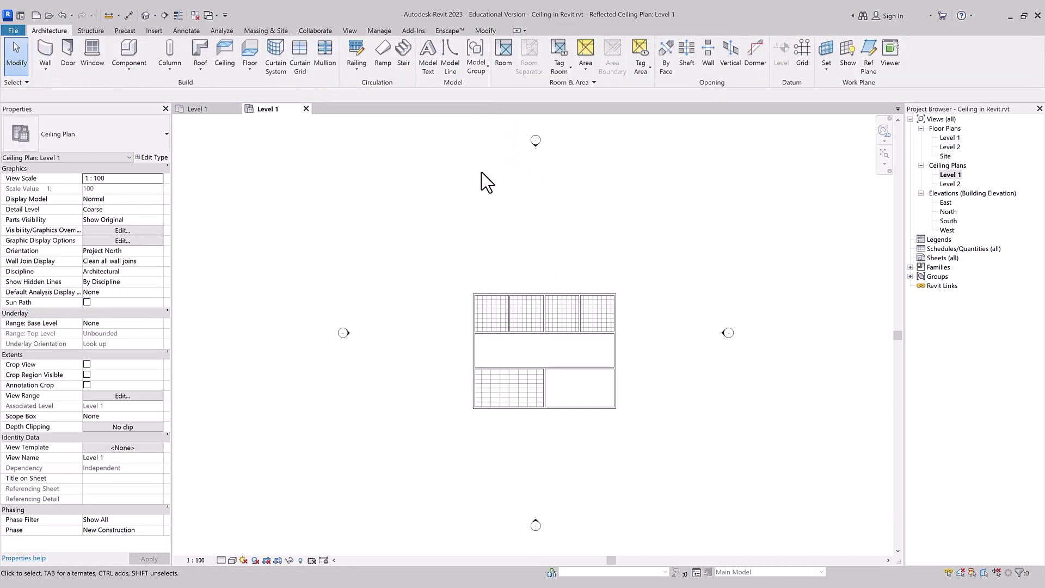
# Start a new sketched ceiling and draw a rectangle over the lower-right room.
pyautogui.click(228, 56)
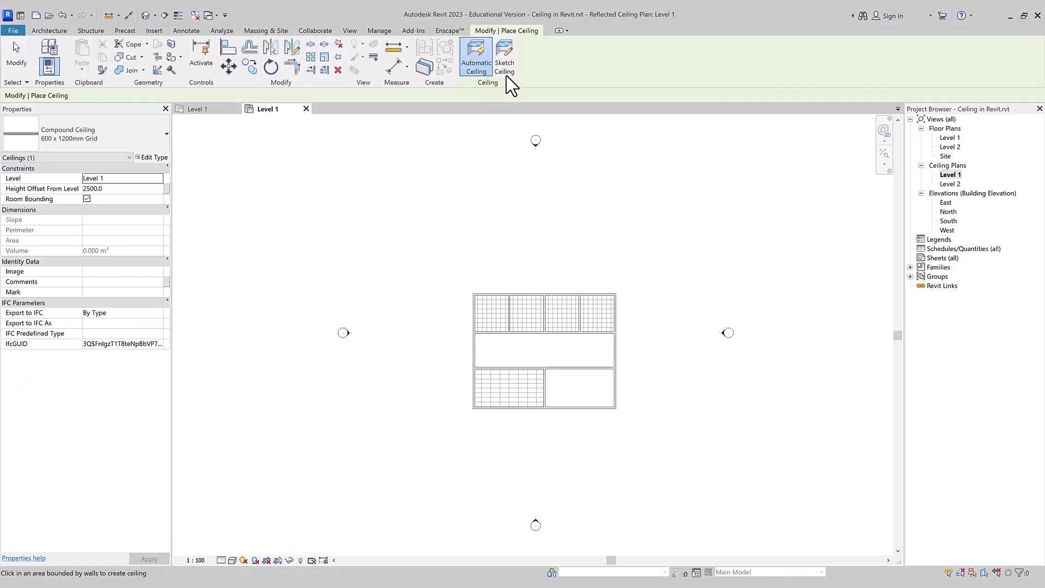
pyautogui.click(507, 72)
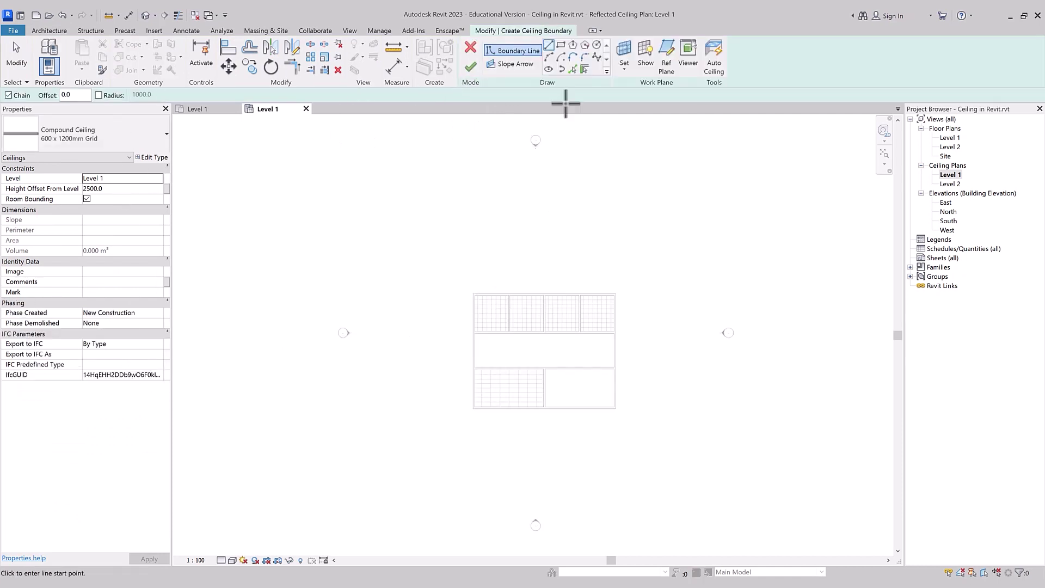
pyautogui.click(560, 45)
pyautogui.scroll(3, 557, 389)
pyautogui.click(531, 346)
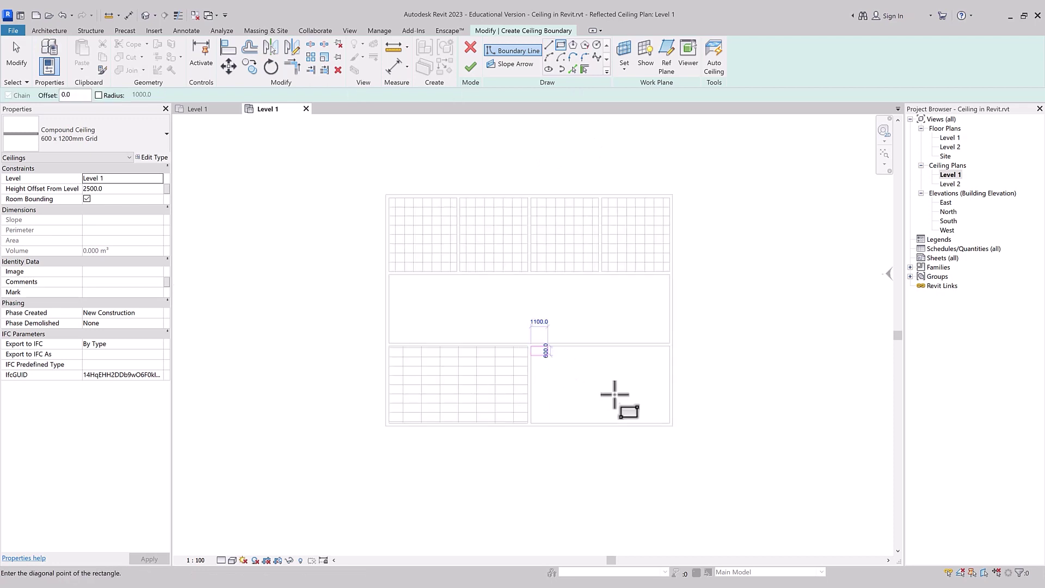
pyautogui.click(671, 423)
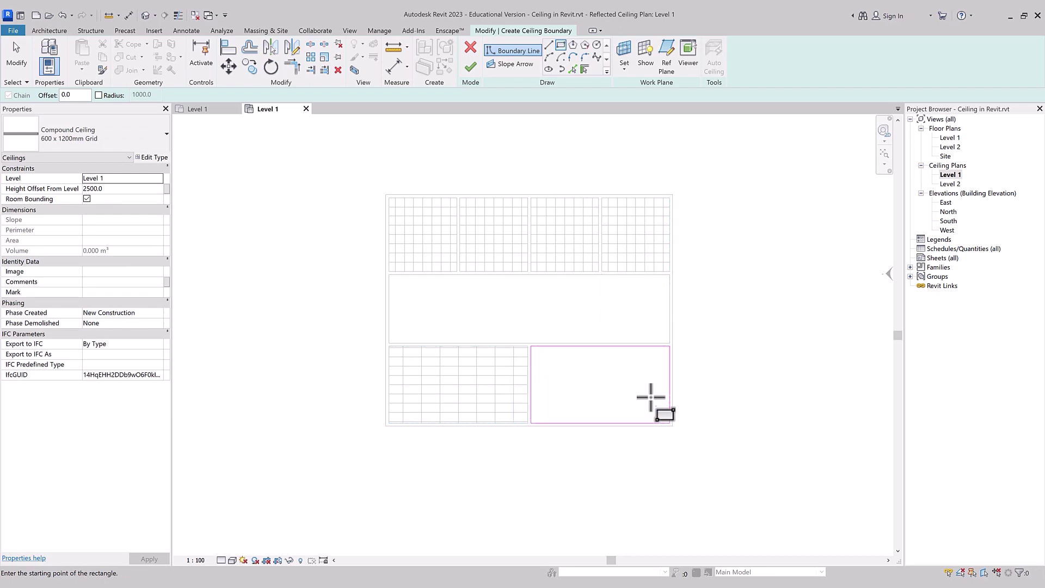
pyautogui.press('Escape')
pyautogui.press('Escape')
# Extend the top boundary line's right end out to the wall.
pyautogui.click(655, 347)
pyautogui.scroll(3, 658, 348)
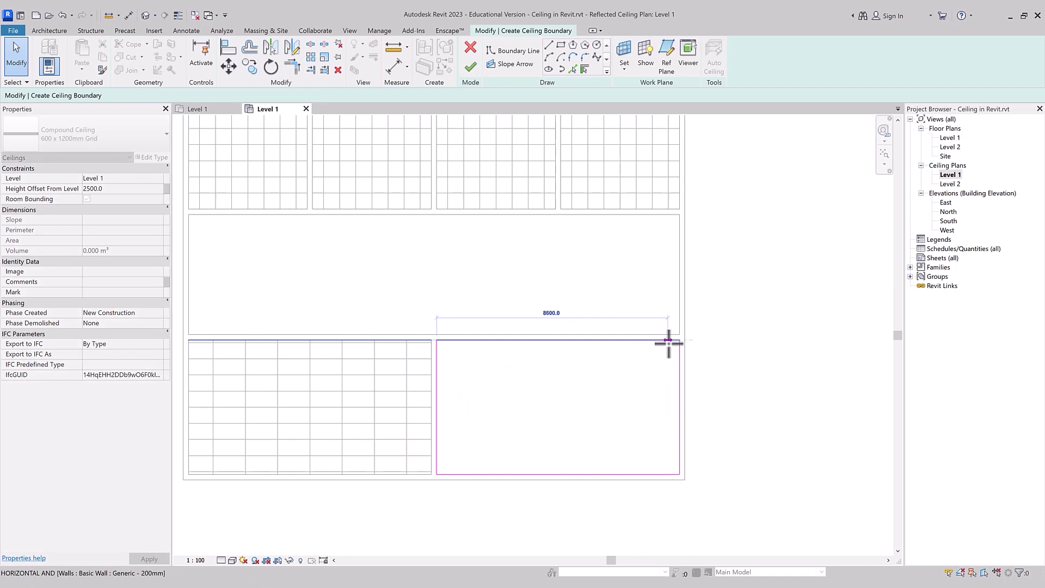
pyautogui.click(668, 343)
pyautogui.scroll(2, 671, 351)
pyautogui.scroll(2, 664, 346)
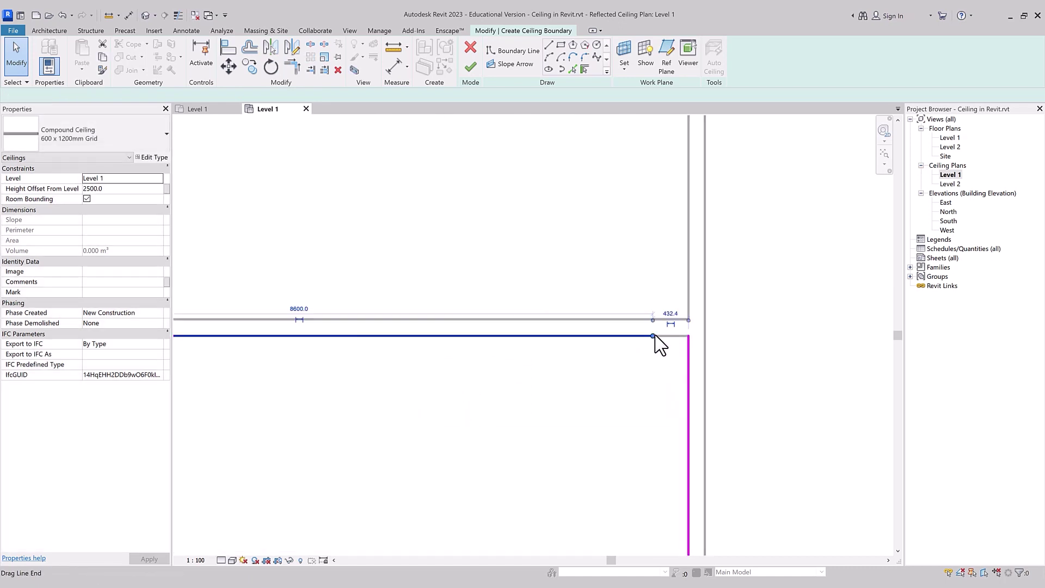
pyautogui.moveTo(653, 336); pyautogui.dragTo(670, 336)
pyautogui.click(657, 383)
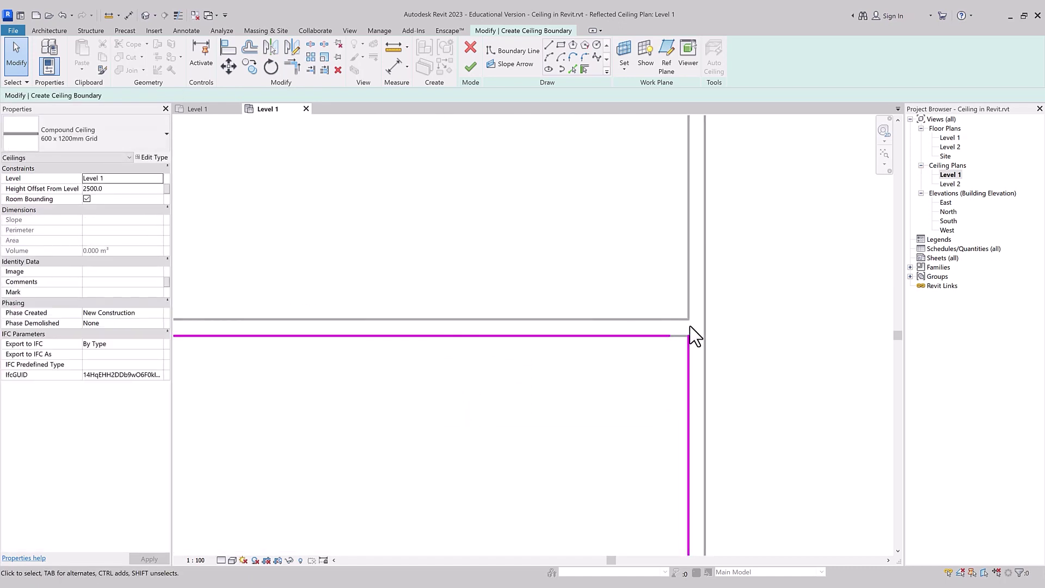
# Try finishing the sketch, dismiss the open-loop error, and abandon a trim attempt.
pyautogui.click(471, 64)
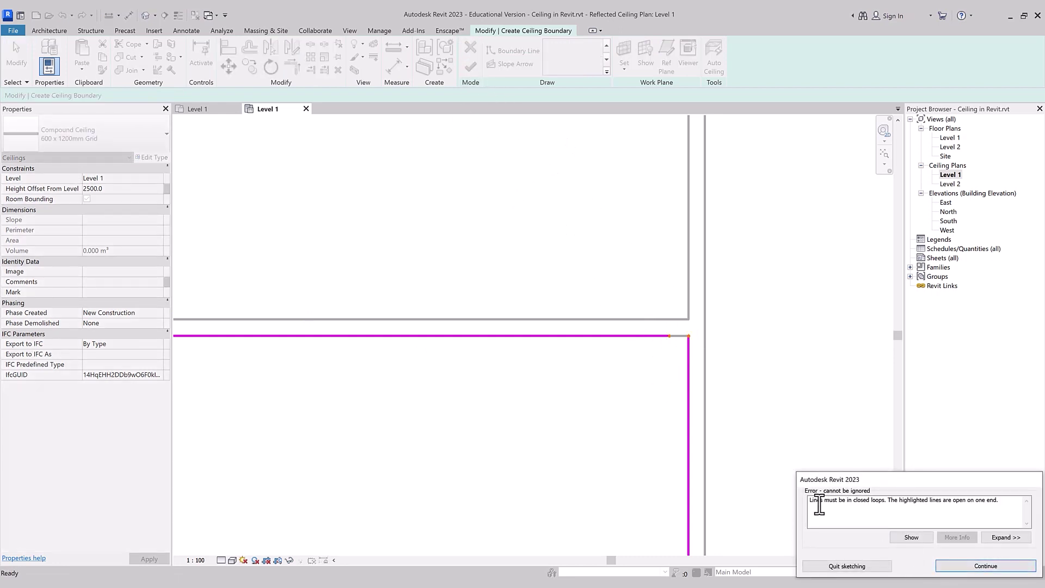
pyautogui.click(969, 566)
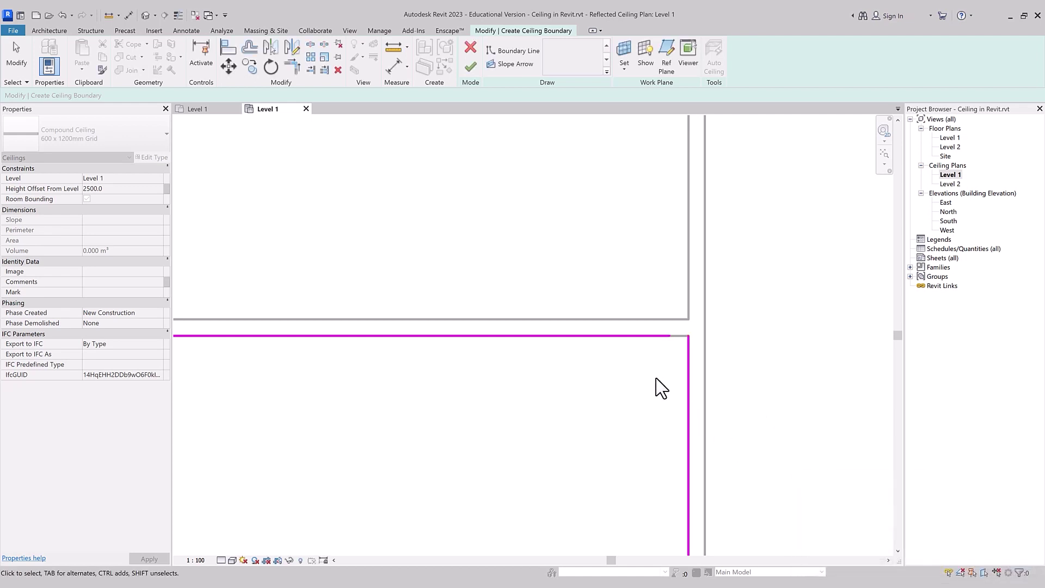
pyautogui.press('t')
pyautogui.press('r')
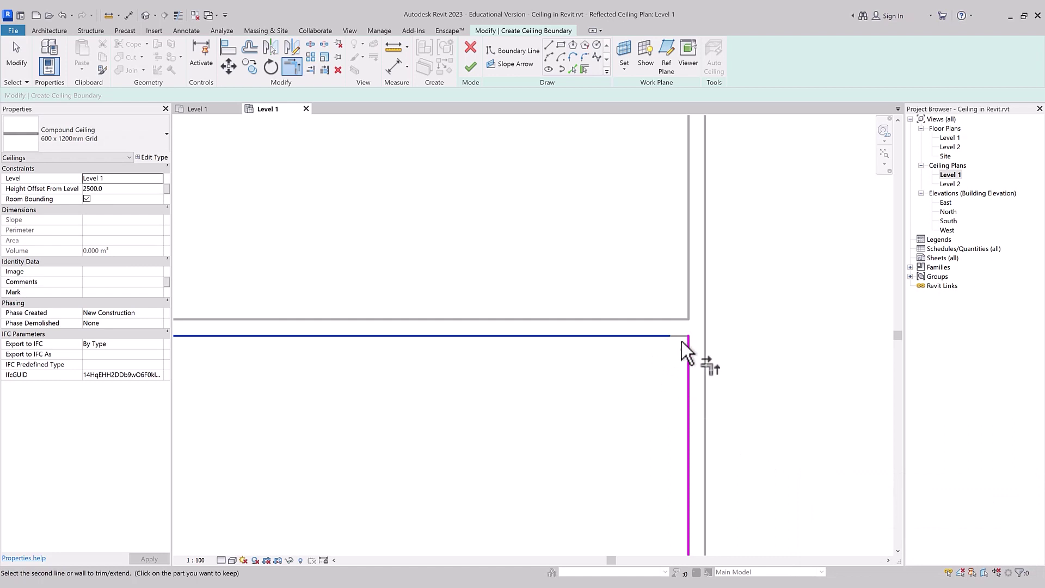
pyautogui.scroll(-1, 700, 302)
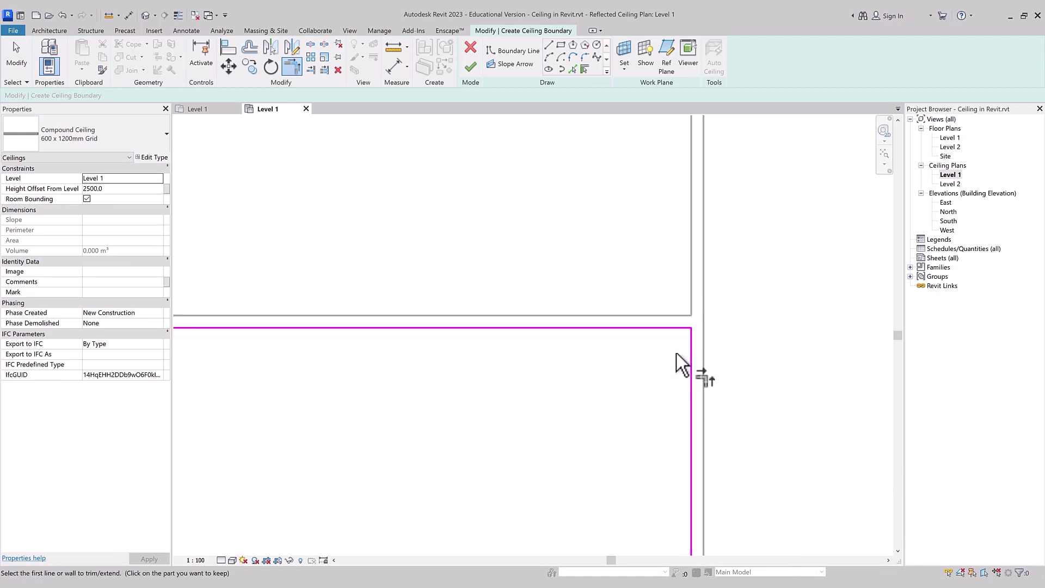
pyautogui.press('Escape')
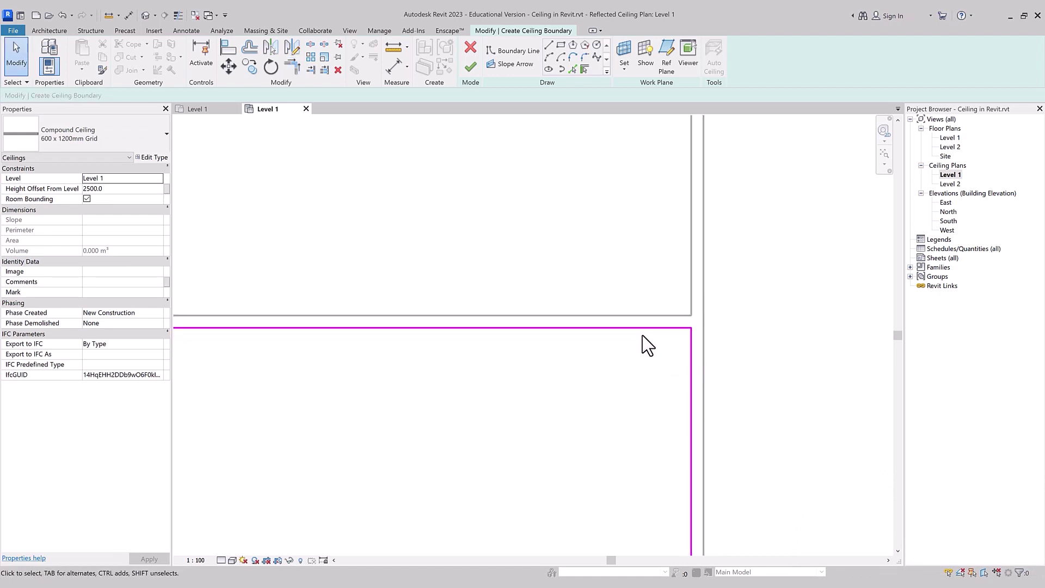
# Draw the missing boundary line down the right wall of the lower-right room.
pyautogui.click(550, 46)
pyautogui.click(691, 327)
pyautogui.click(692, 362)
pyautogui.press('Escape')
pyautogui.press('Escape')
# Delete the short overlapping boundary line and finish the 600 x 1200mm grid ceiling.
pyautogui.click(473, 69)
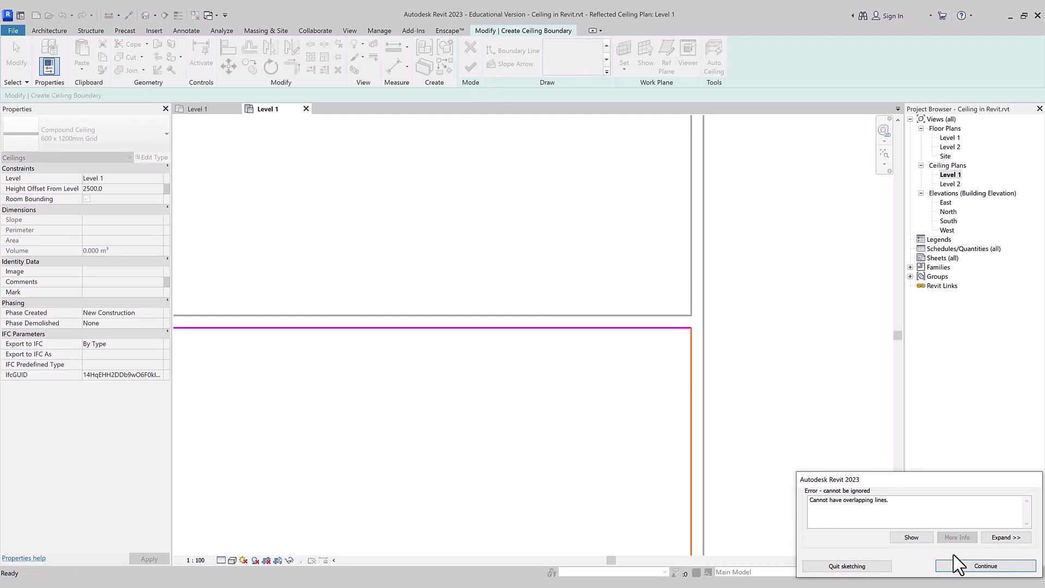
pyautogui.click(970, 567)
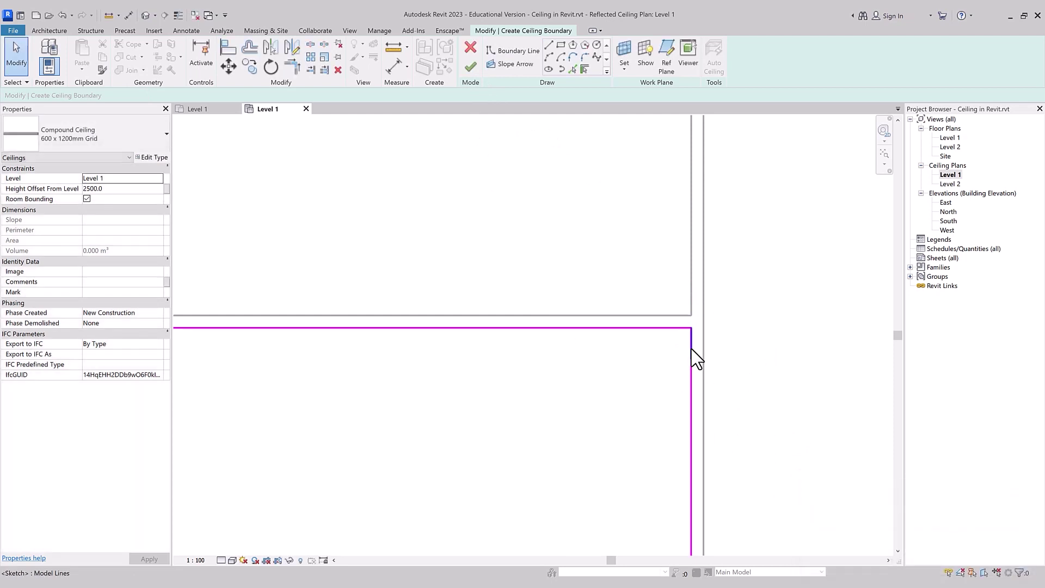
pyautogui.click(691, 348)
pyautogui.press('Delete')
pyautogui.scroll(-3, 746, 259)
pyautogui.scroll(-3, 751, 300)
pyautogui.click(471, 66)
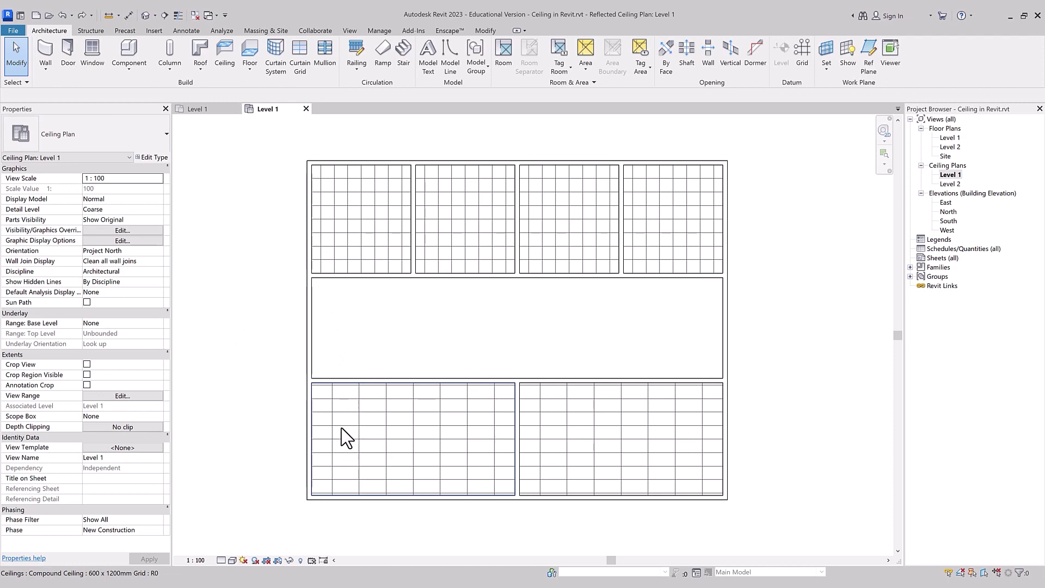
# Select the top-left room's 600 x 600mm Grid ceiling (21.198 m²).
pyautogui.click(340, 266)
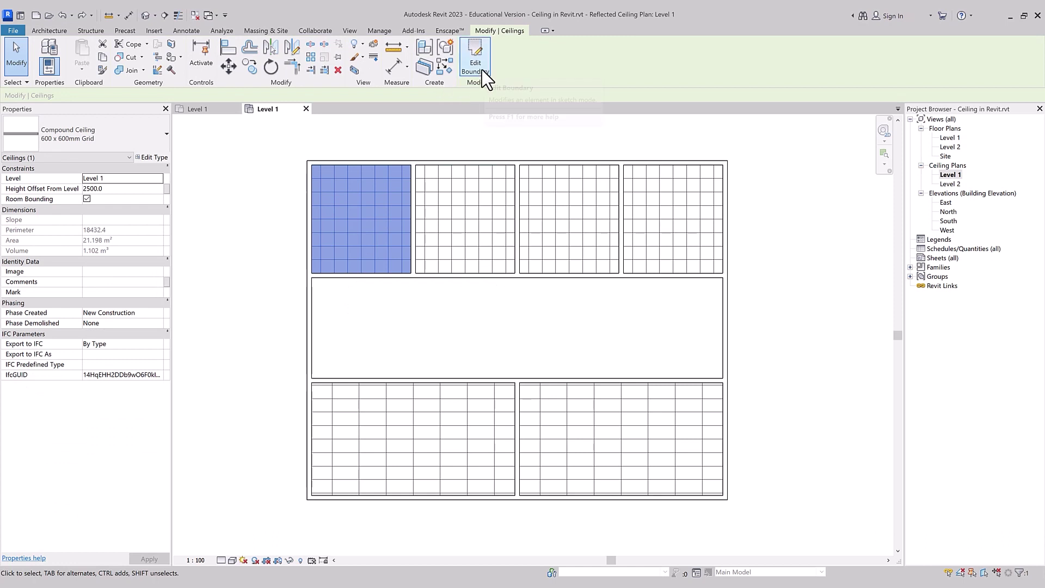
# Add a radius-1100 circle to the upper-left ceiling boundary to cut a circular opening.
pyautogui.doubleClick(380, 212)
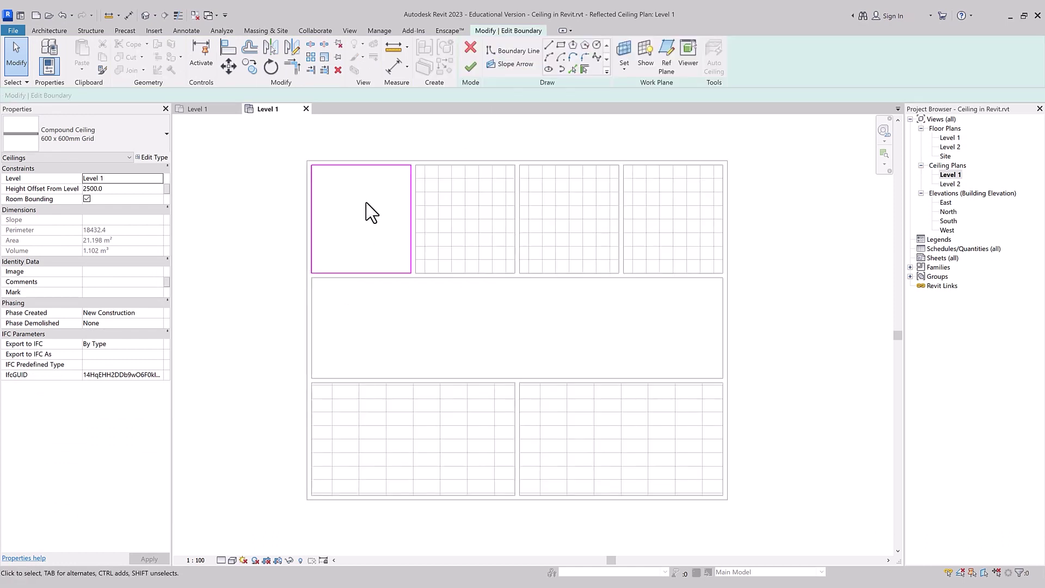
pyautogui.click(597, 46)
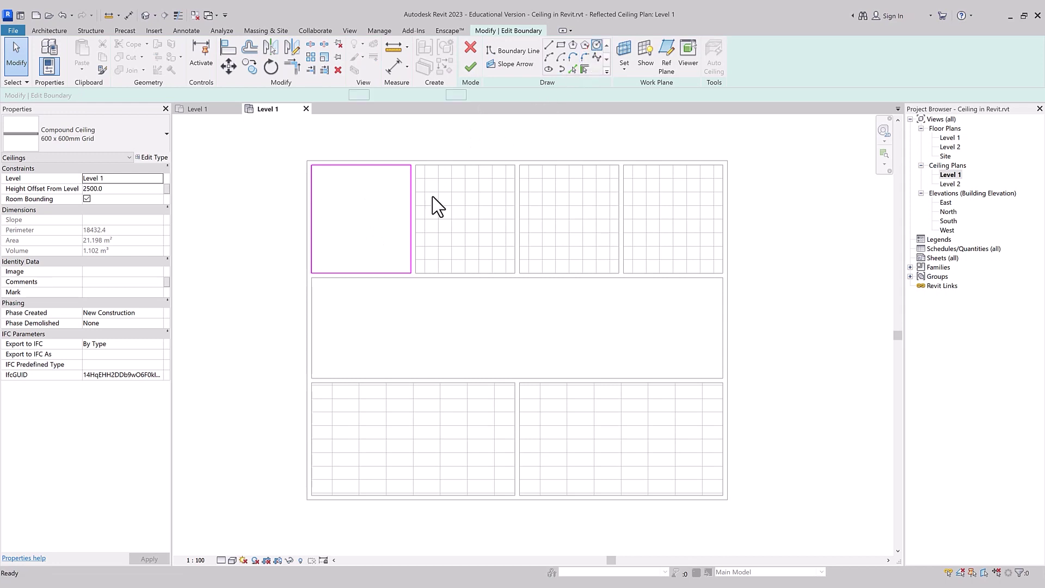
pyautogui.click(361, 216)
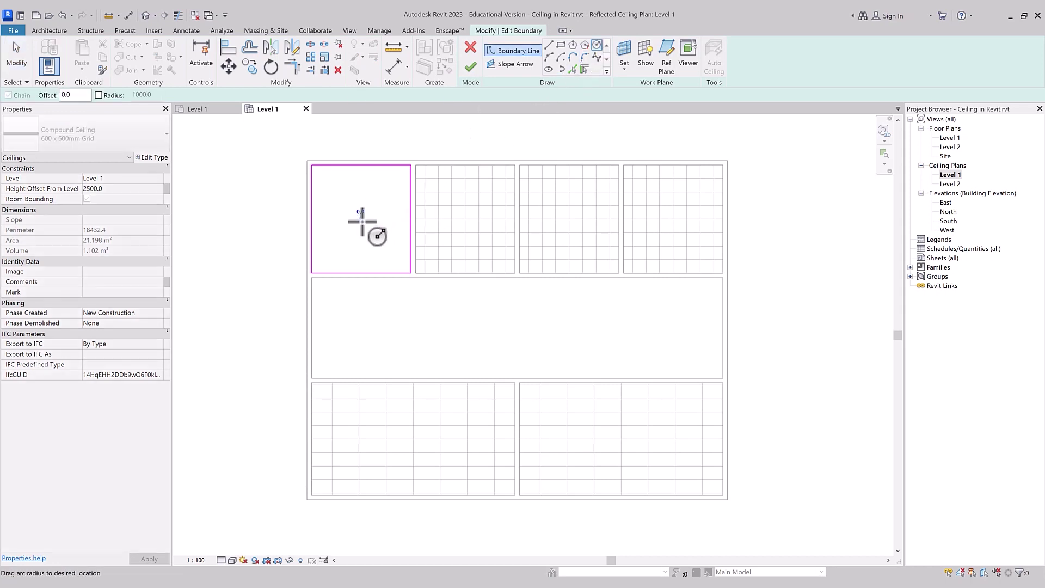
pyautogui.click(390, 239)
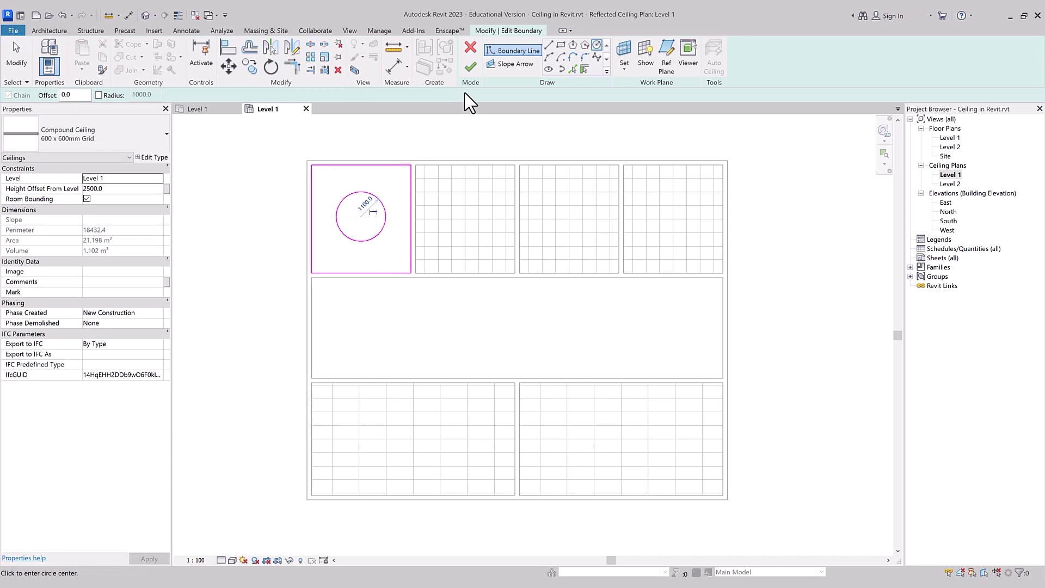
pyautogui.click(470, 66)
pyautogui.click(442, 338)
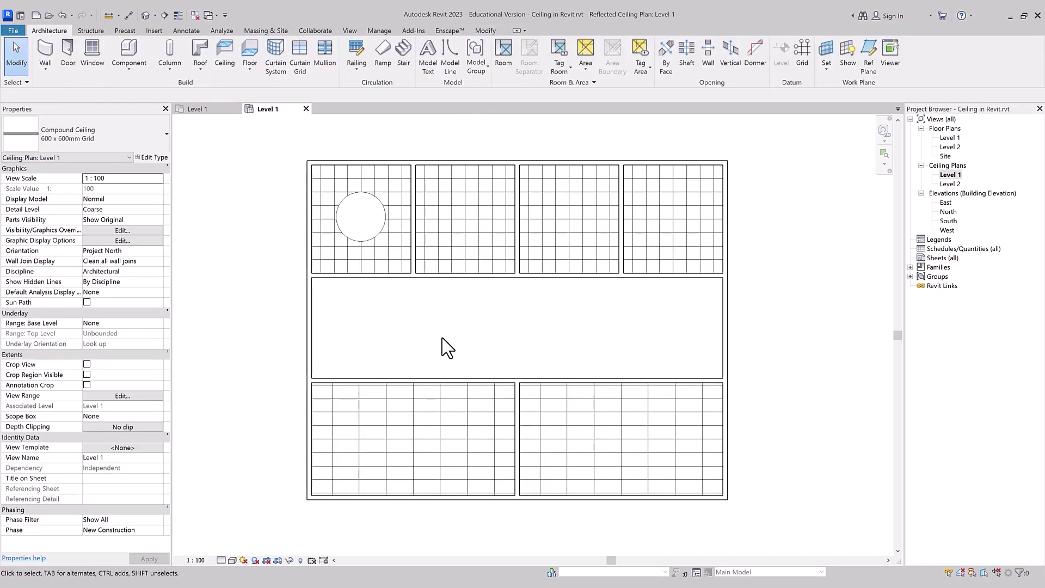
pyautogui.doubleClick(464, 420)
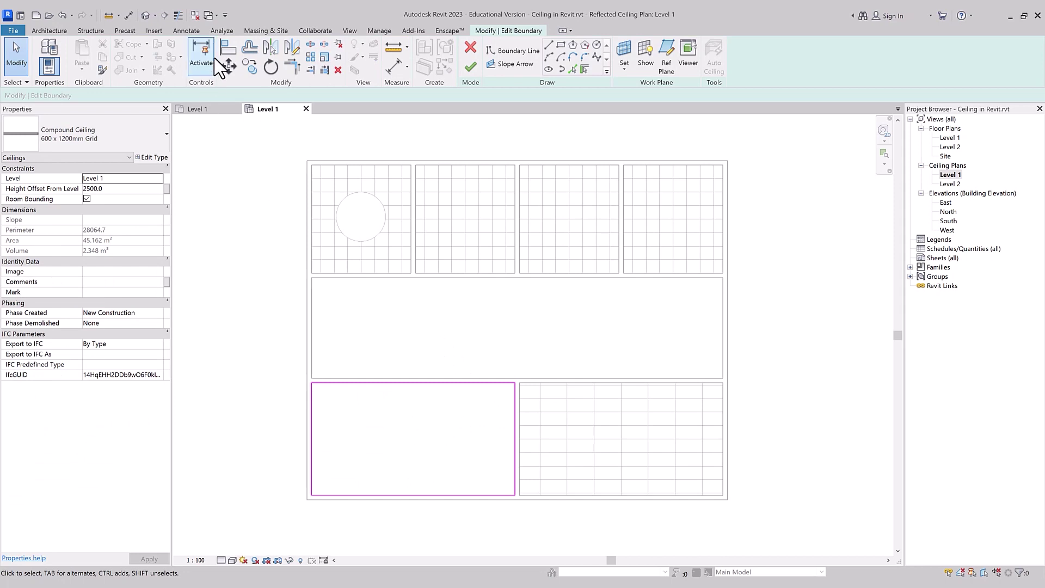
# Offset the lower-left ceiling boundary 1000 inward to cut a rectangular opening, leaving 24.065 m².
pyautogui.click(251, 50)
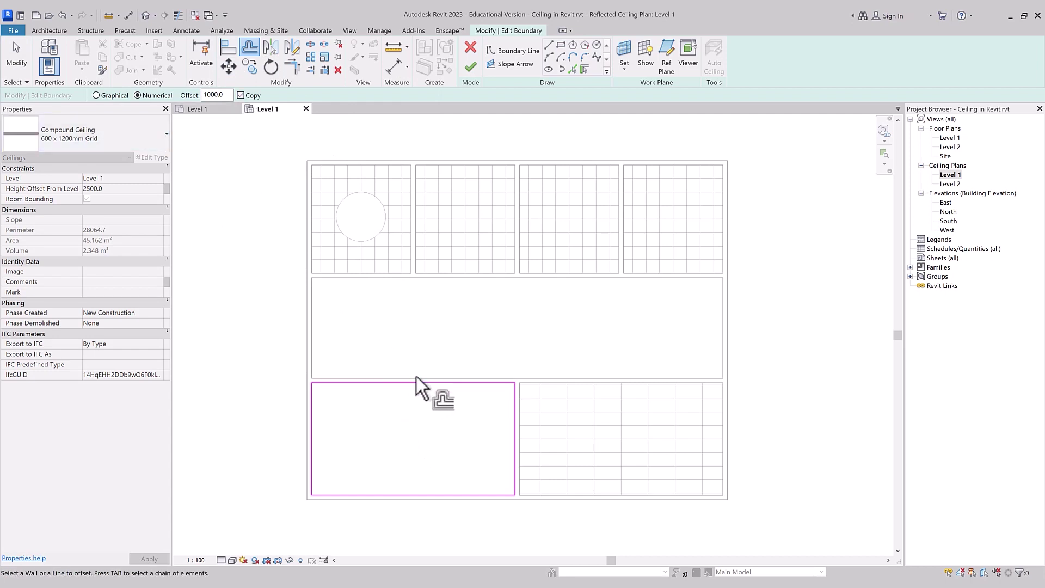
pyautogui.press('Tab')
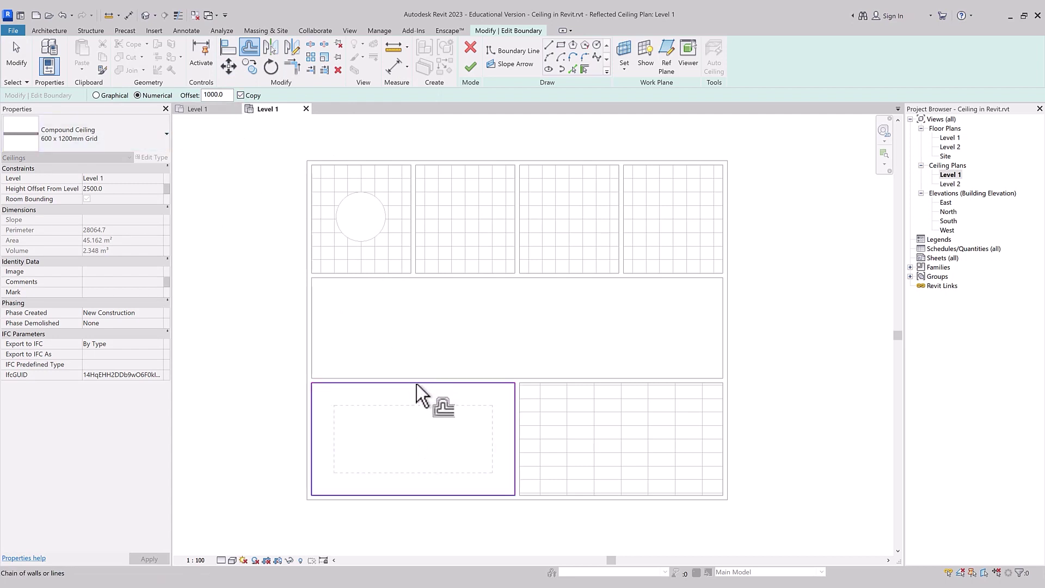
pyautogui.click(416, 383)
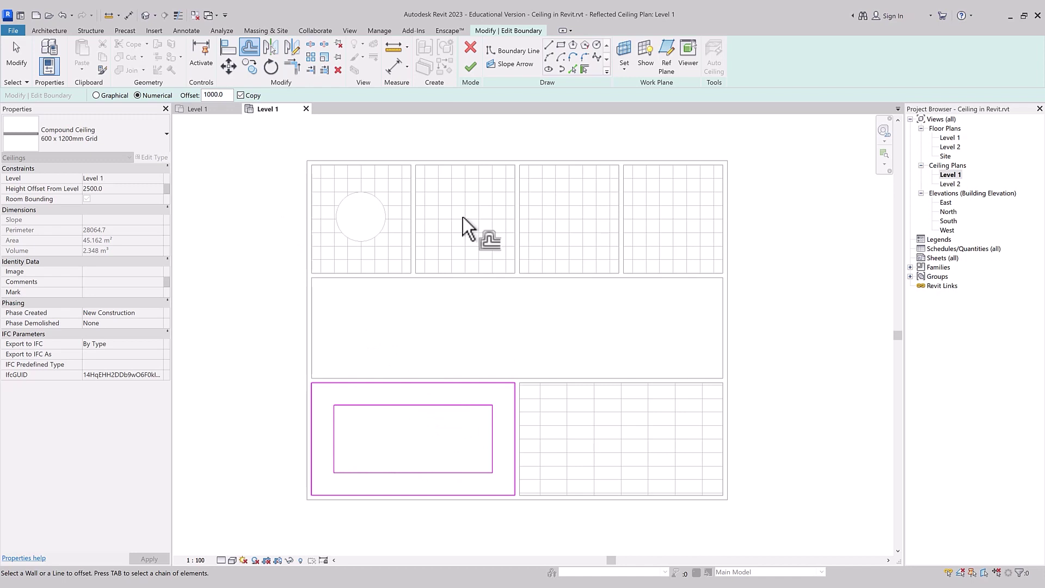
pyautogui.click(470, 66)
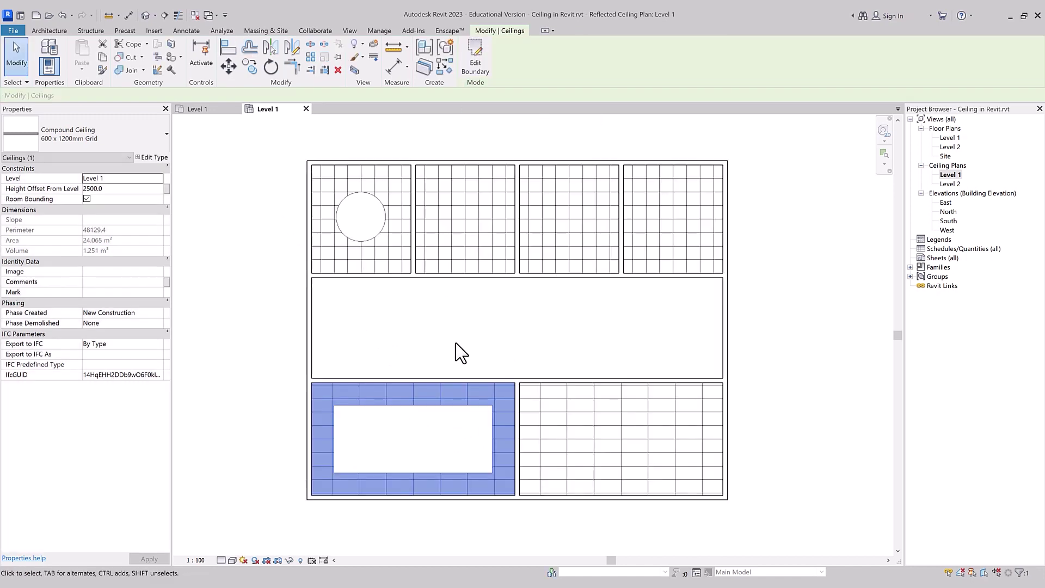
pyautogui.press('Escape')
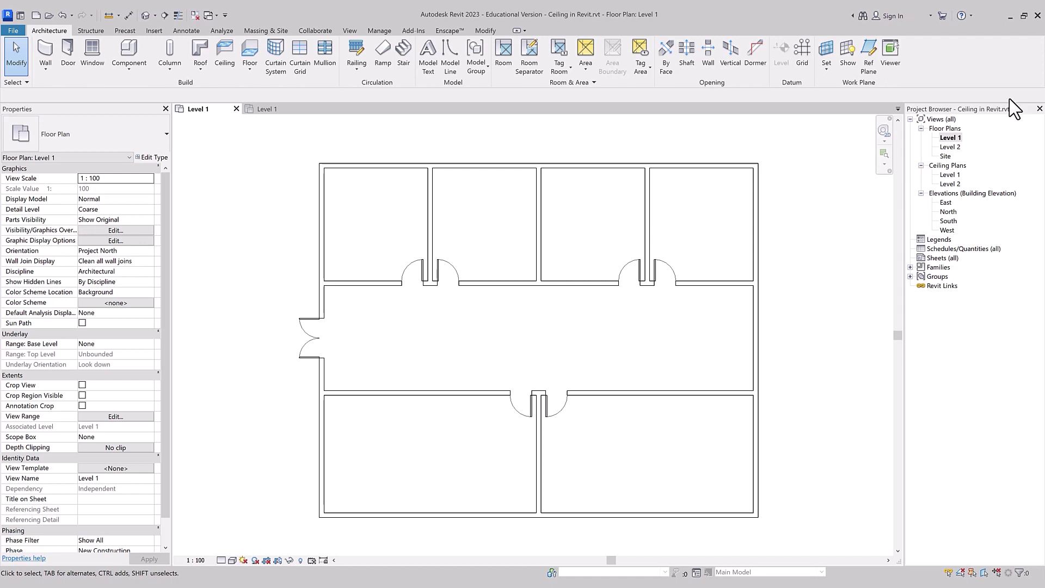
# In the Level 1 floor plan, place a 600 x 600mm Grid ceiling in the top-left room.
pyautogui.click(958, 138)
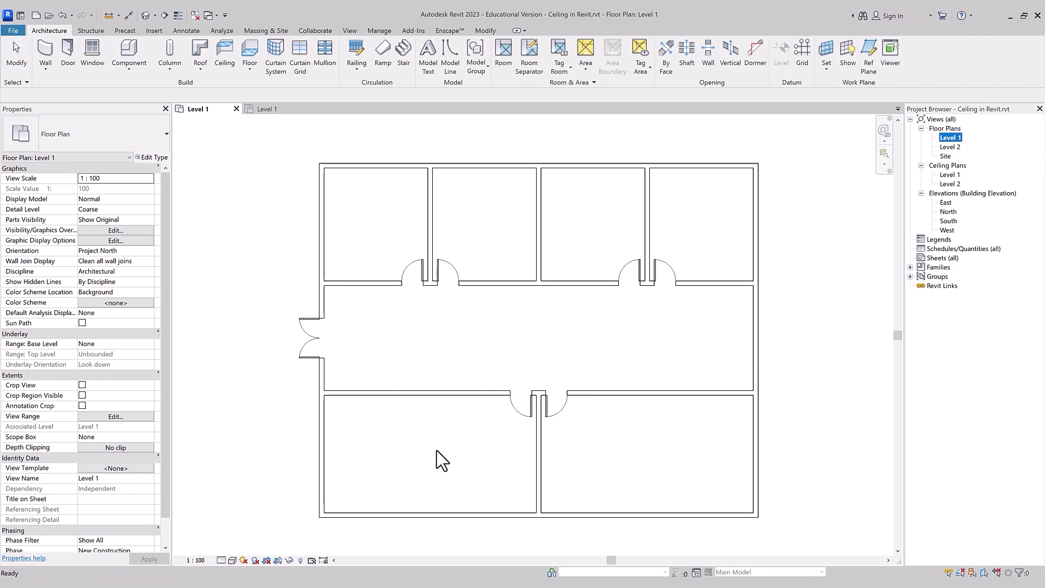
pyautogui.click(224, 54)
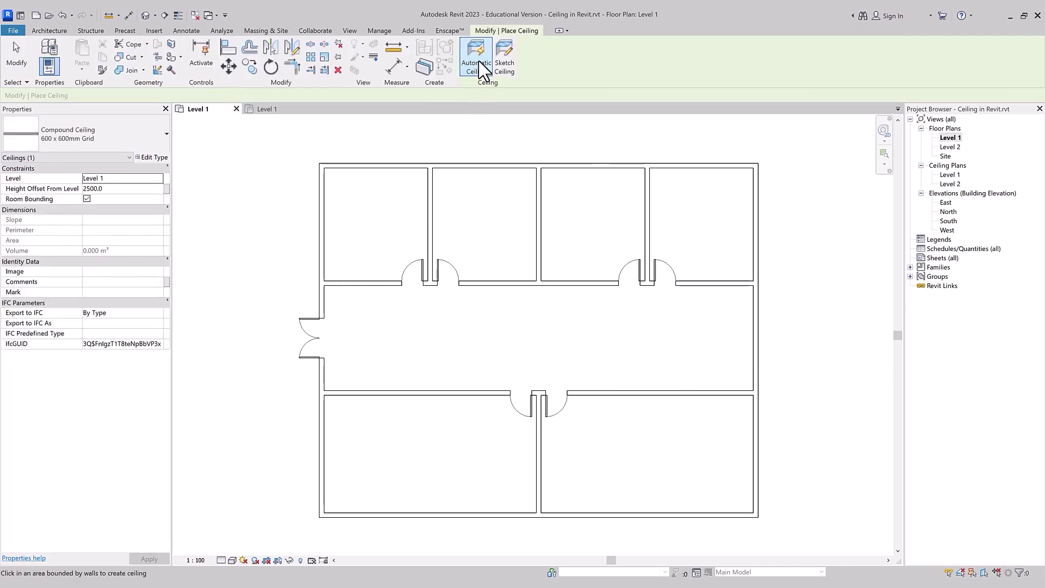
pyautogui.click(140, 128)
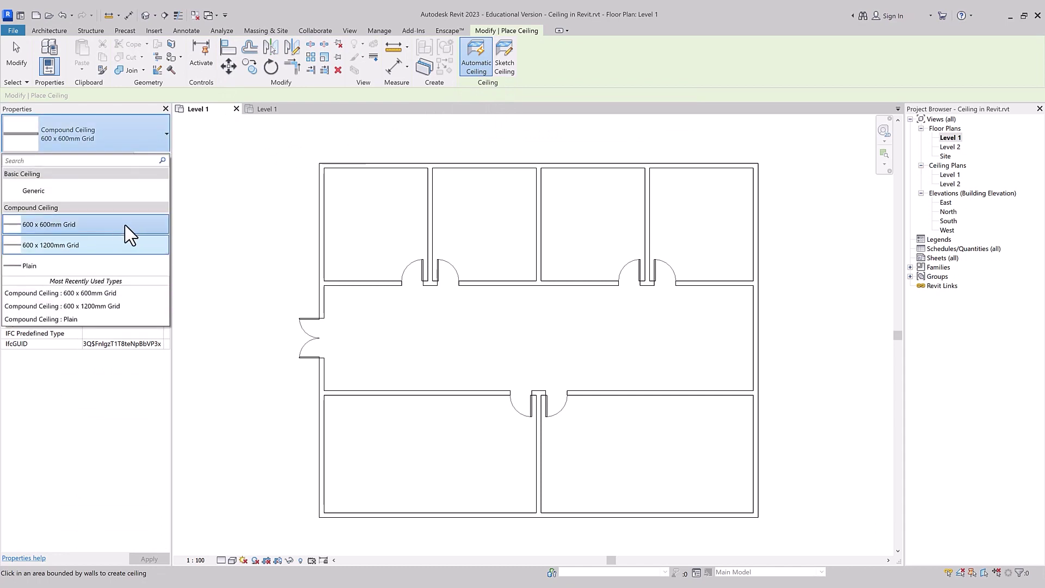
pyautogui.click(153, 226)
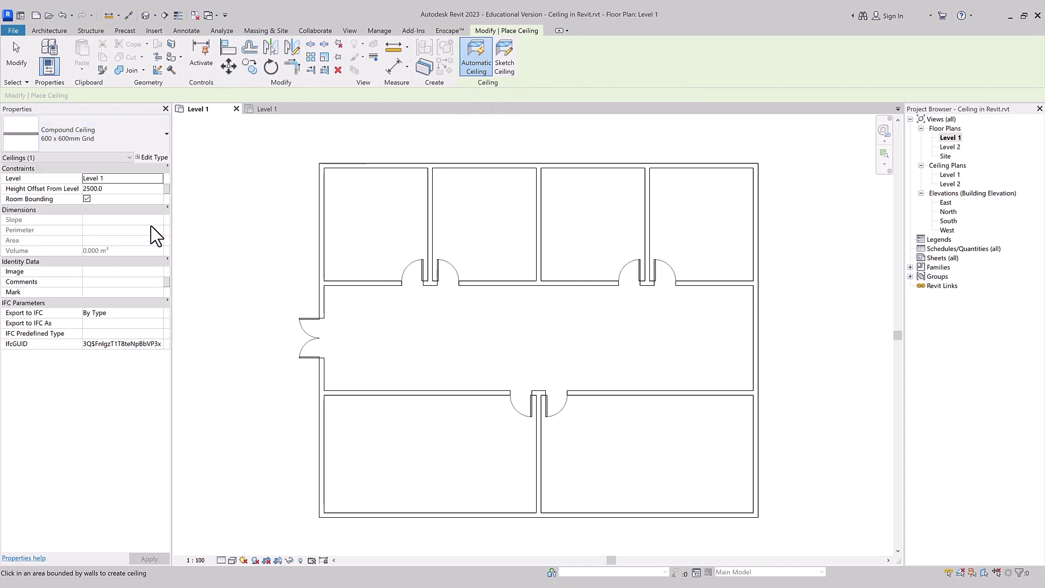
pyautogui.click(344, 215)
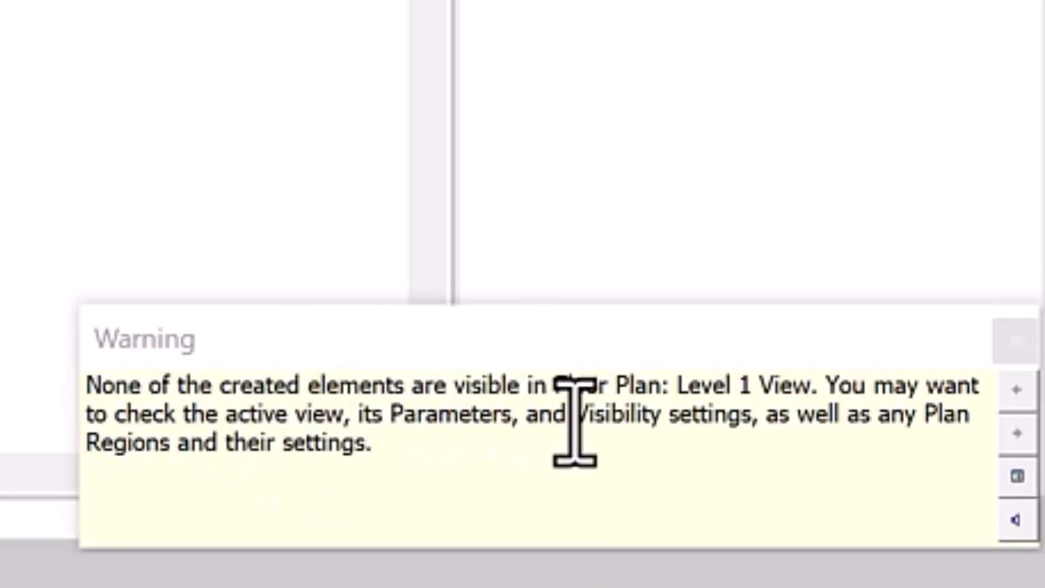
pyautogui.click(1014, 343)
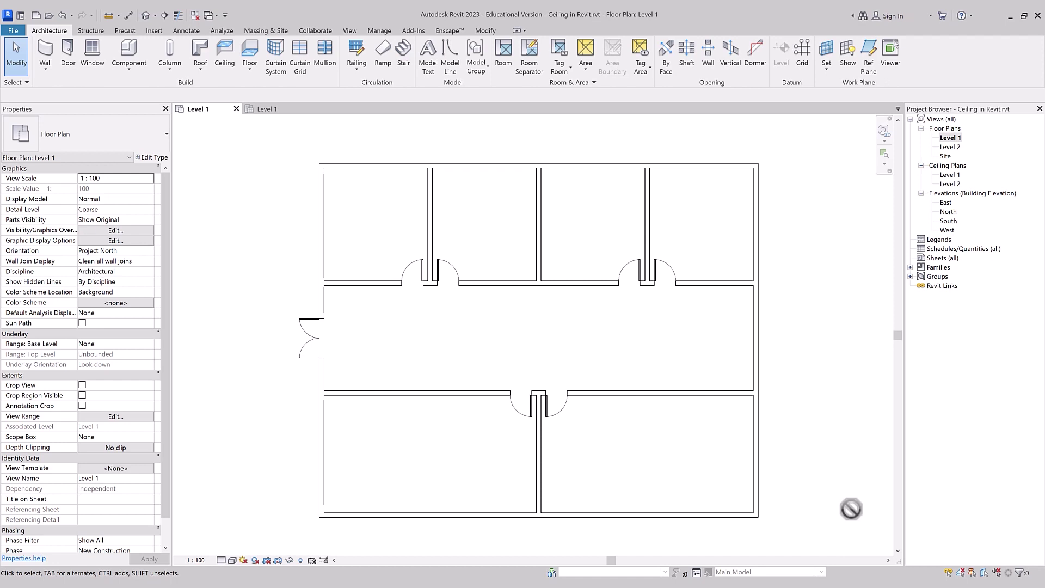
# In the Level 1 ceiling plan, place a Compound Ceiling: Plain in a top room and dismiss the warning.
pyautogui.click(275, 110)
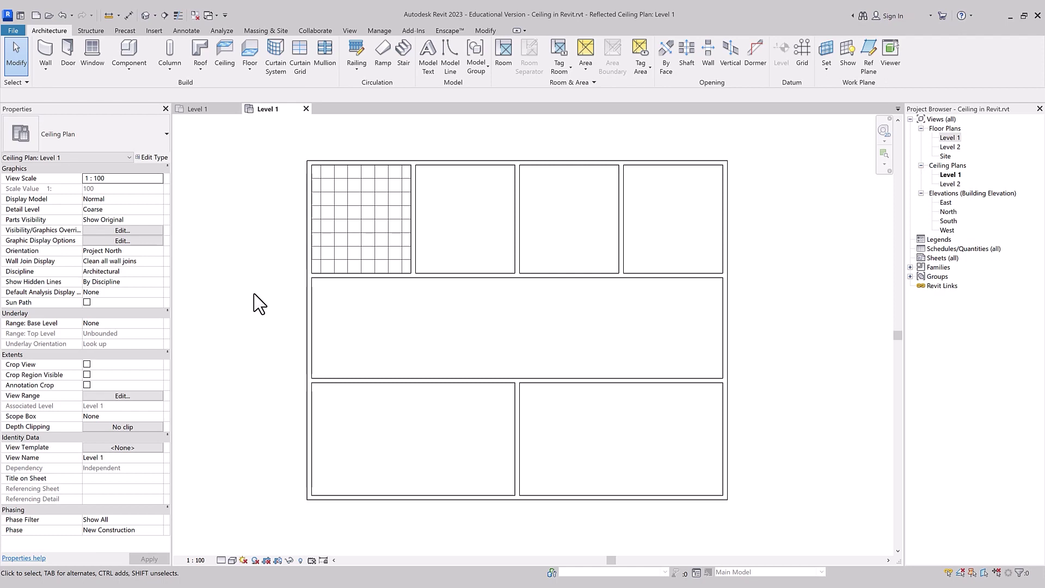
pyautogui.click(225, 55)
pyautogui.click(121, 136)
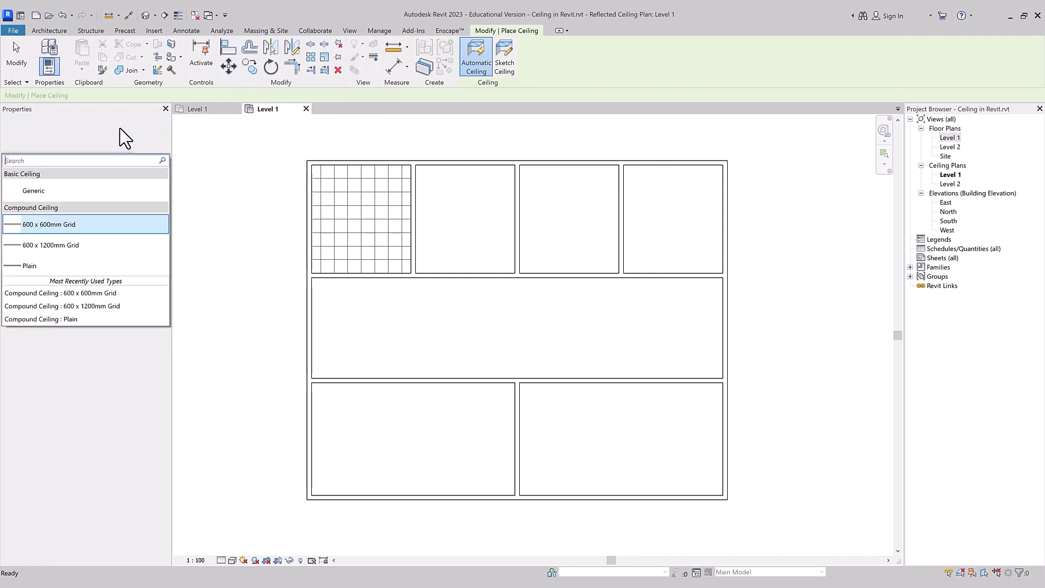
pyautogui.click(66, 267)
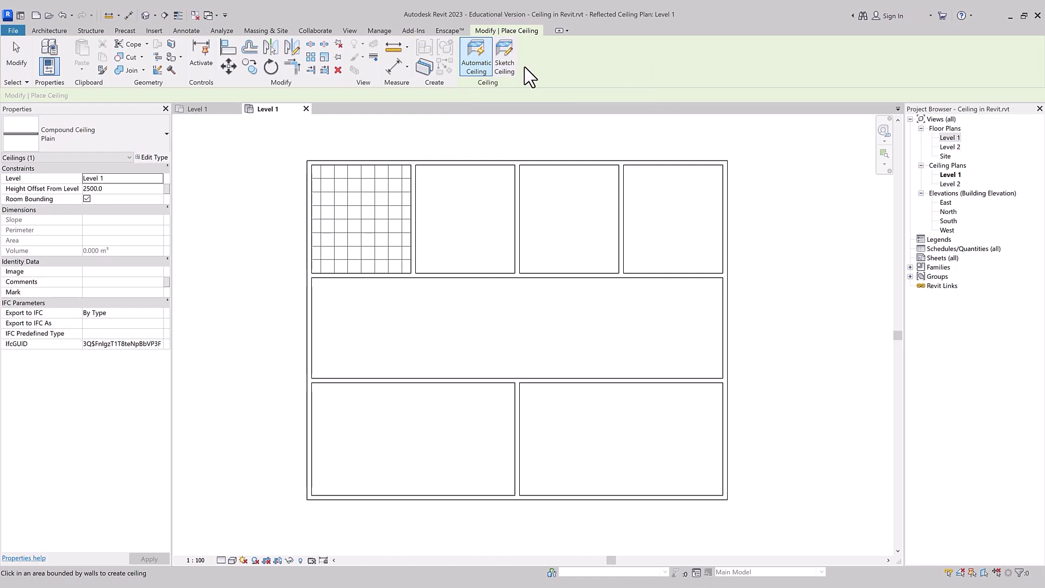
pyautogui.click(482, 240)
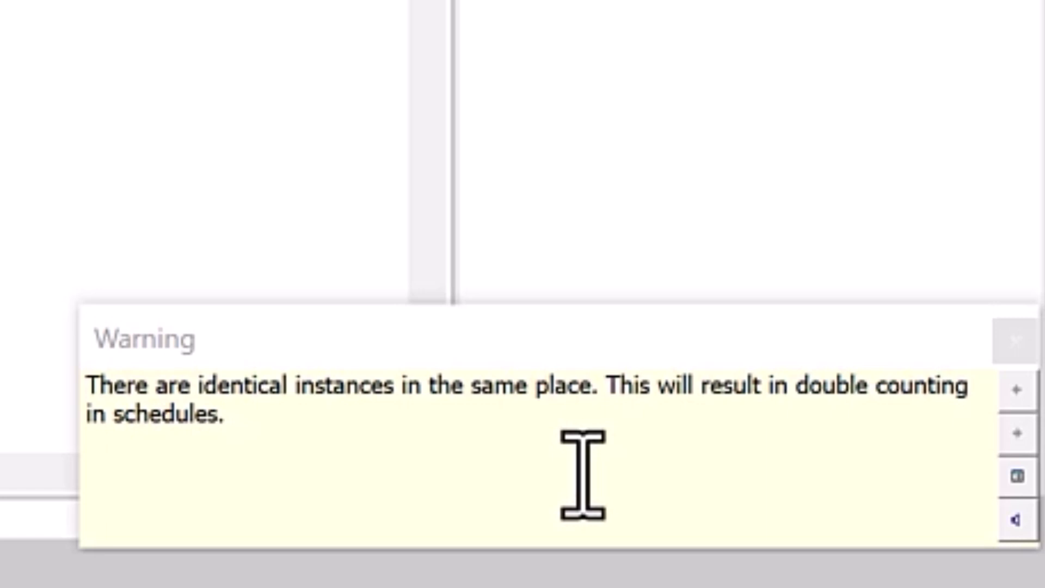
pyautogui.click(1015, 340)
pyautogui.click(746, 392)
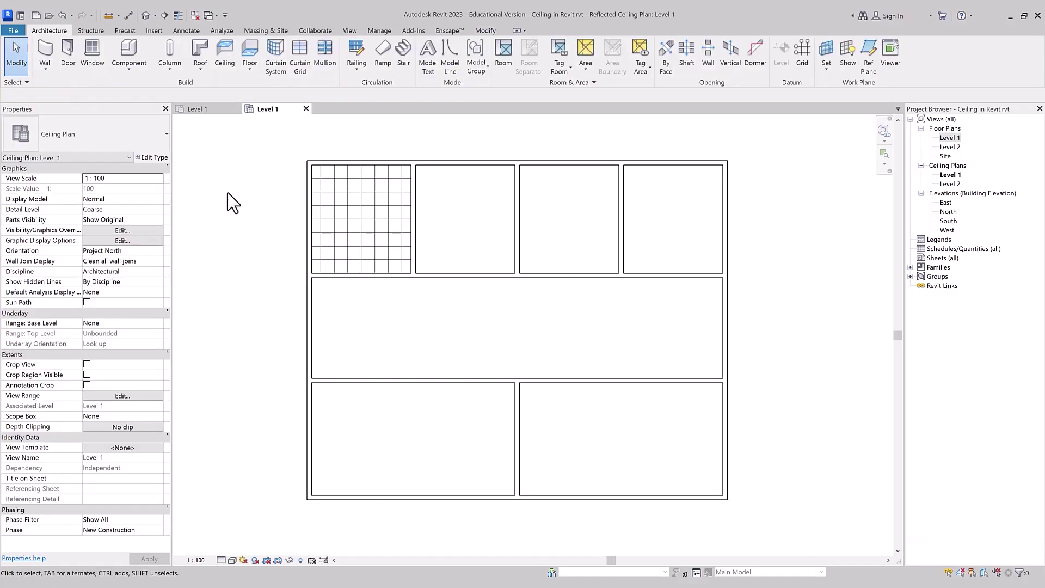
pyautogui.click(165, 15)
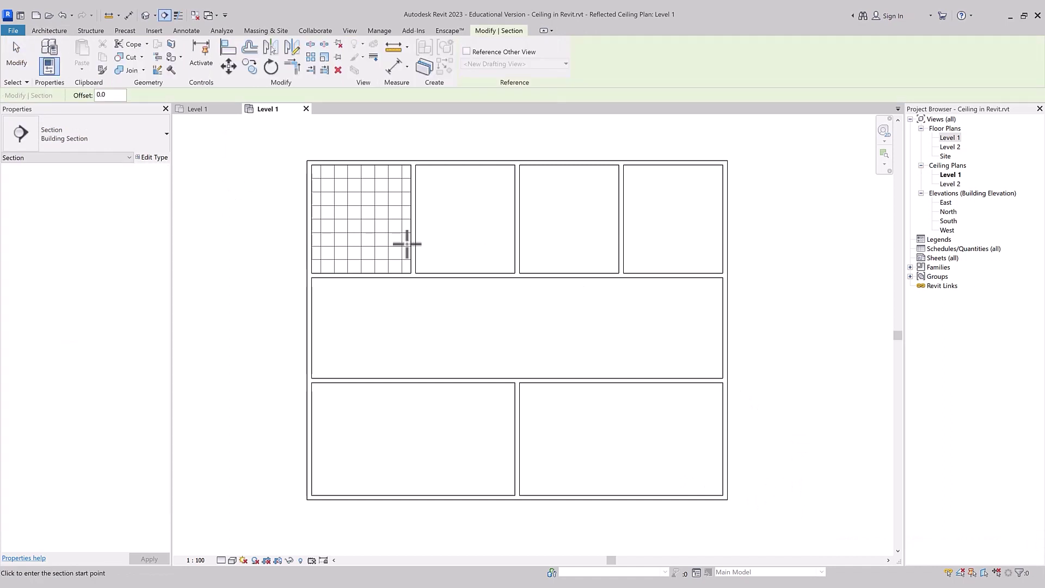
pyautogui.click(391, 254)
pyautogui.click(533, 254)
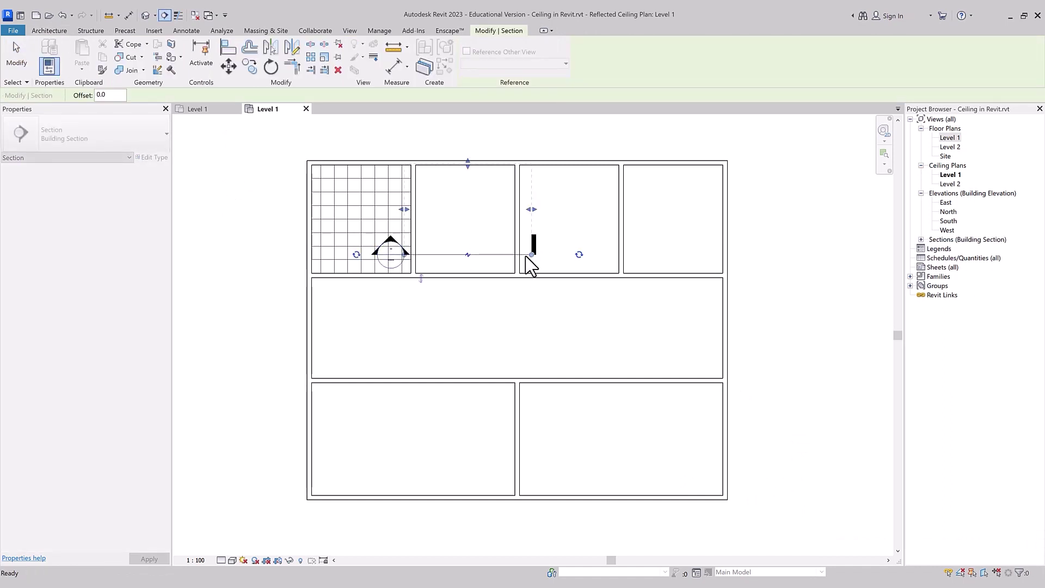
pyautogui.press('Escape')
pyautogui.press('Escape')
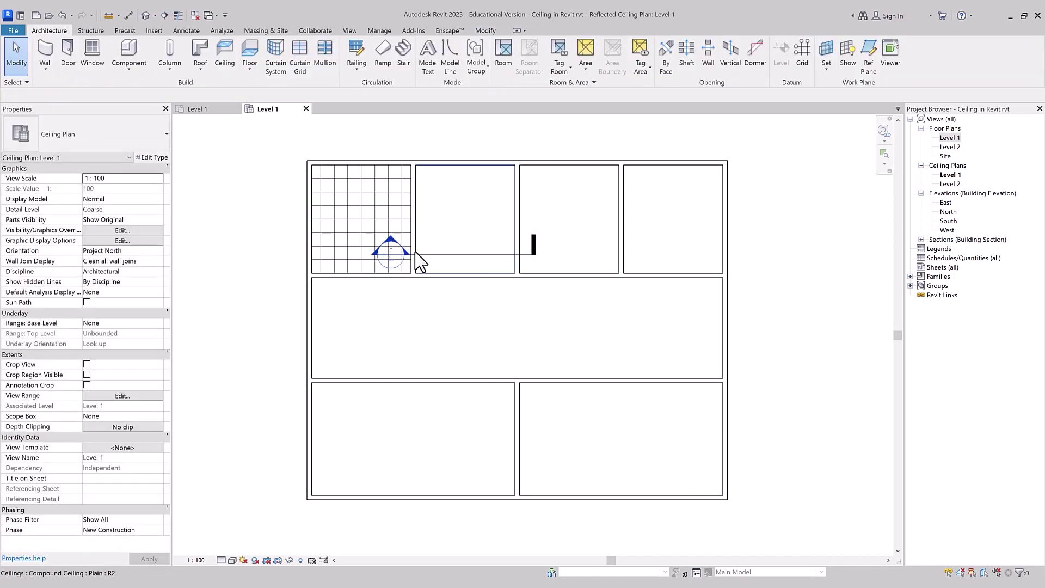
pyautogui.click(418, 254)
pyautogui.rightClick(418, 254)
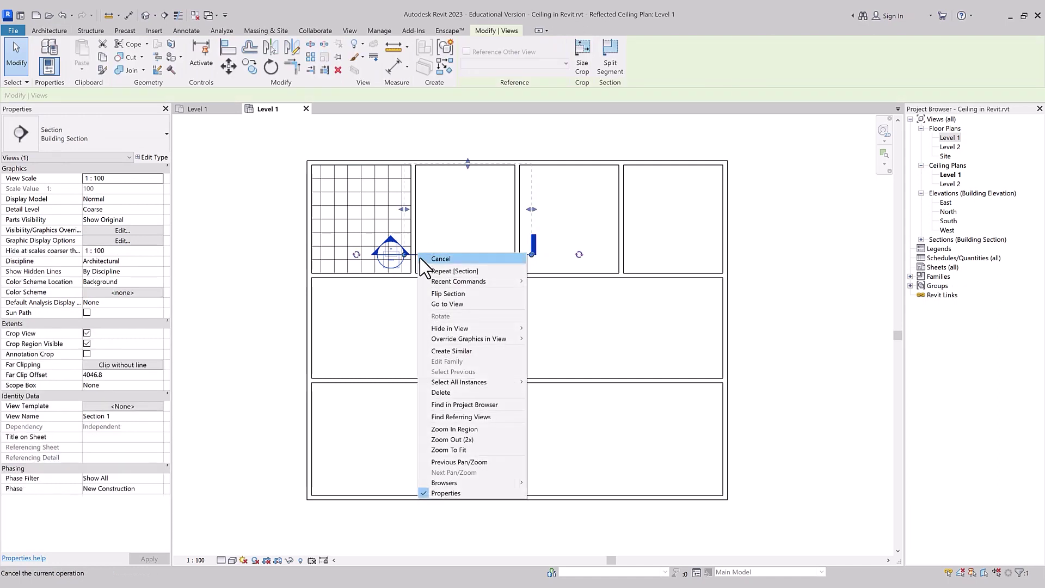
pyautogui.click(446, 305)
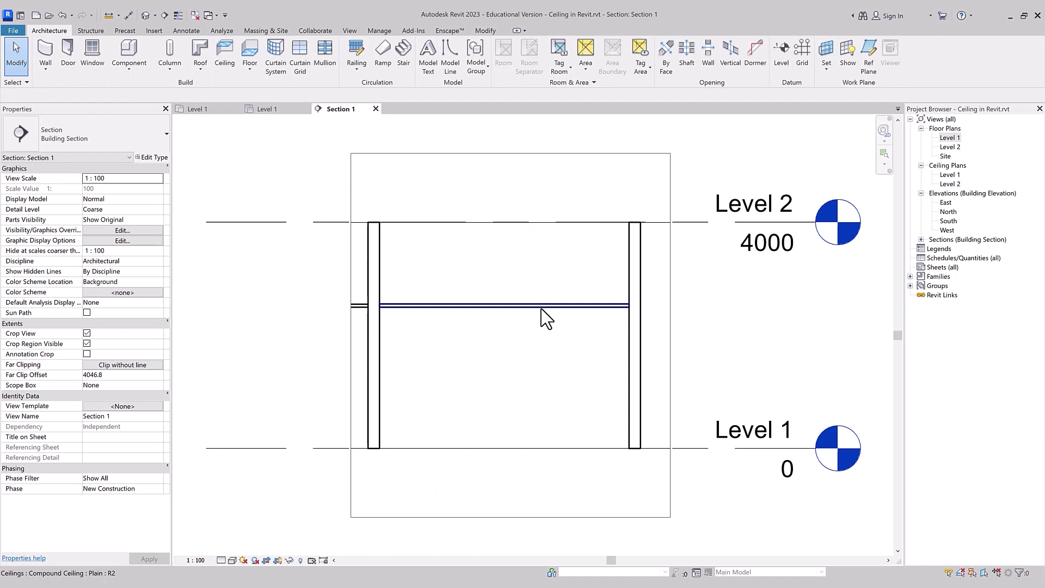
pyautogui.click(511, 362)
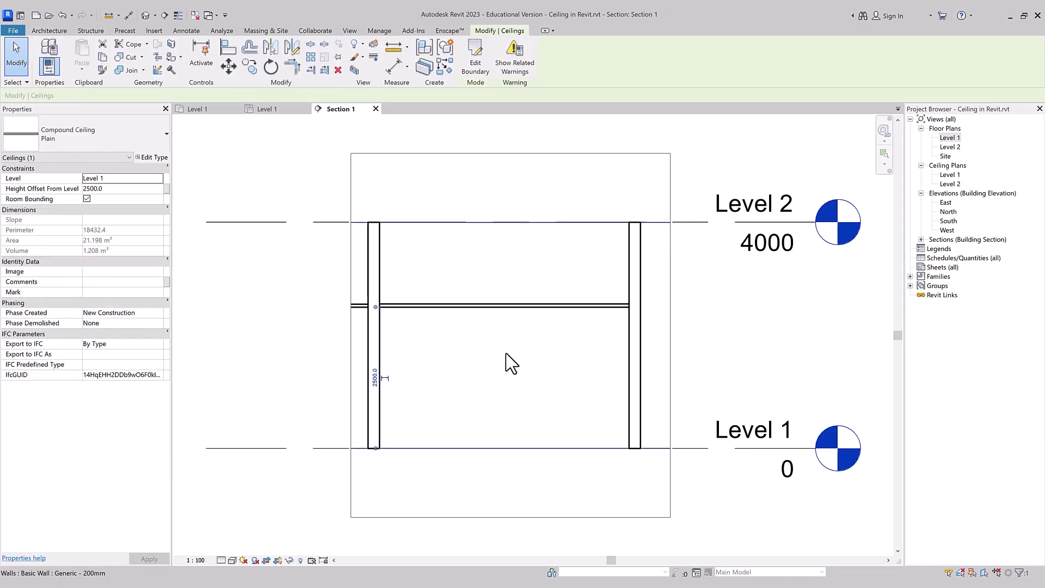
pyautogui.click(515, 57)
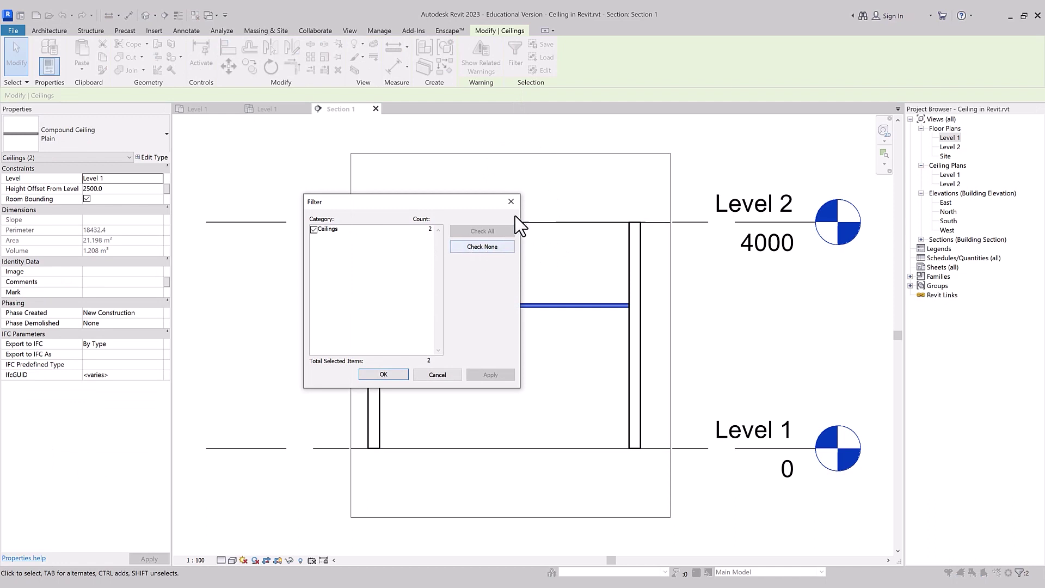
pyautogui.click(512, 202)
pyautogui.click(572, 326)
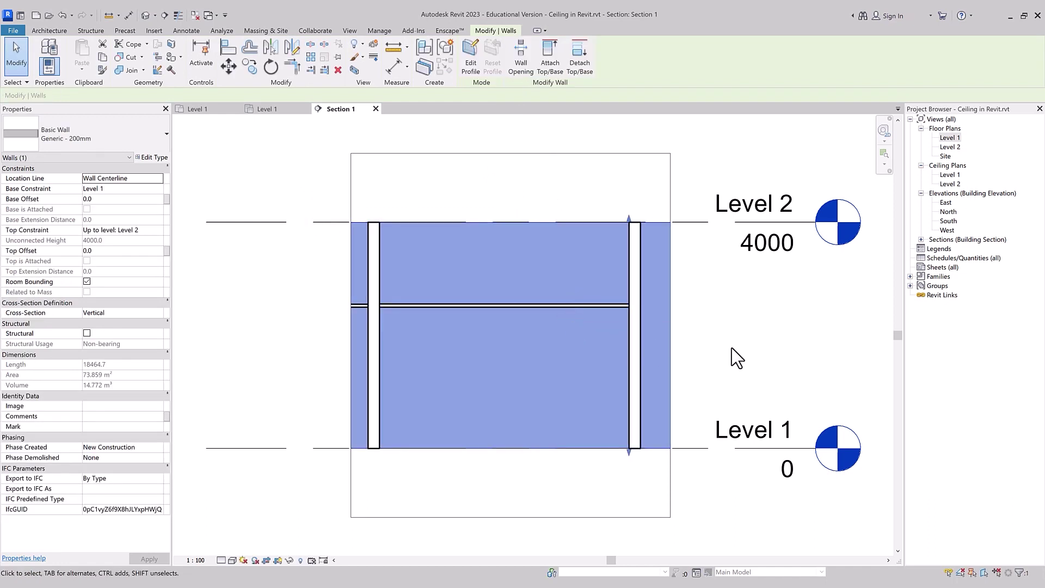
pyautogui.press('Escape')
pyautogui.click(613, 306)
pyautogui.press('Escape')
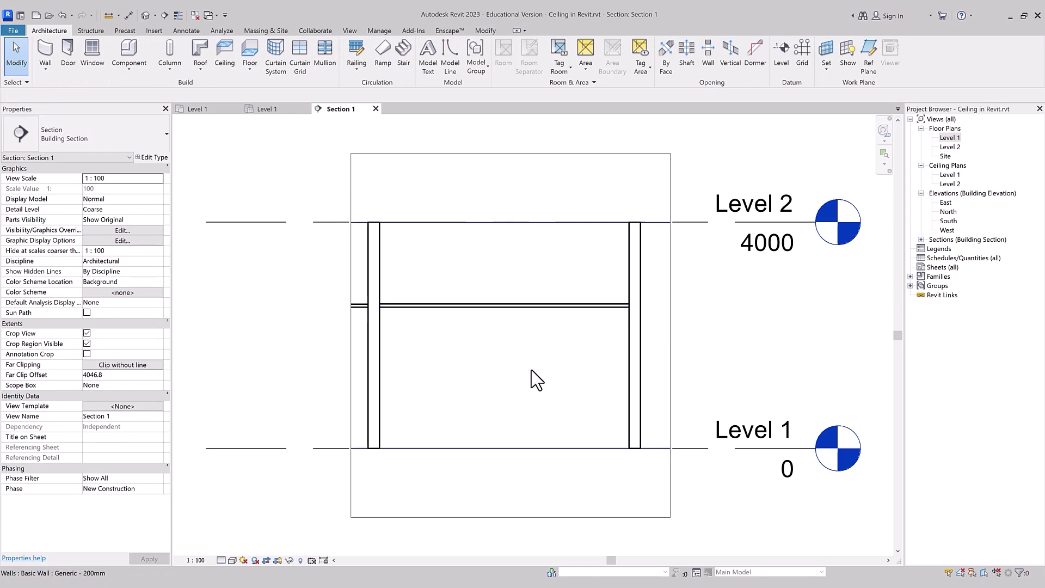
pyautogui.click(510, 305)
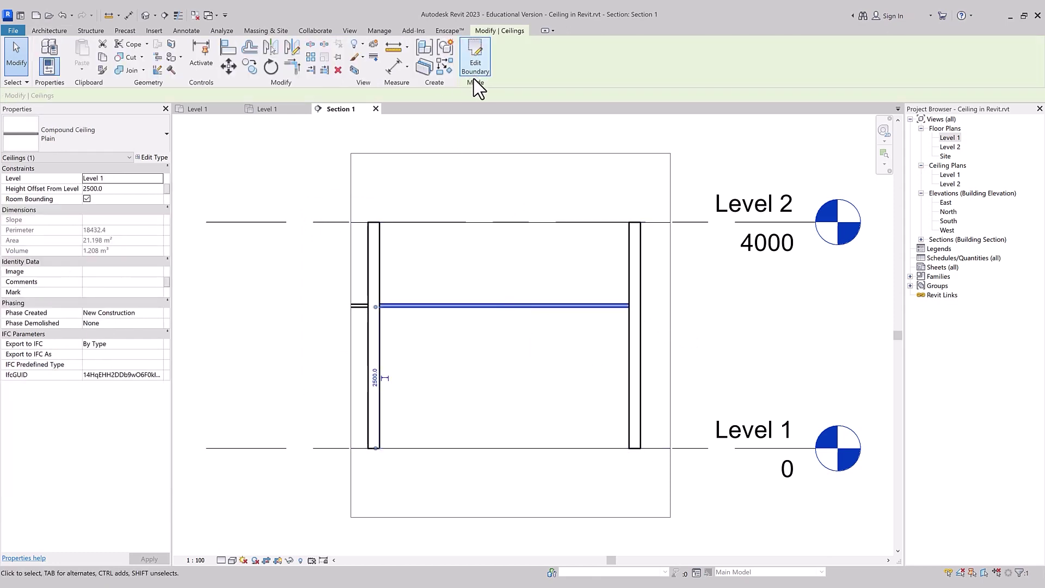
pyautogui.click(1022, 571)
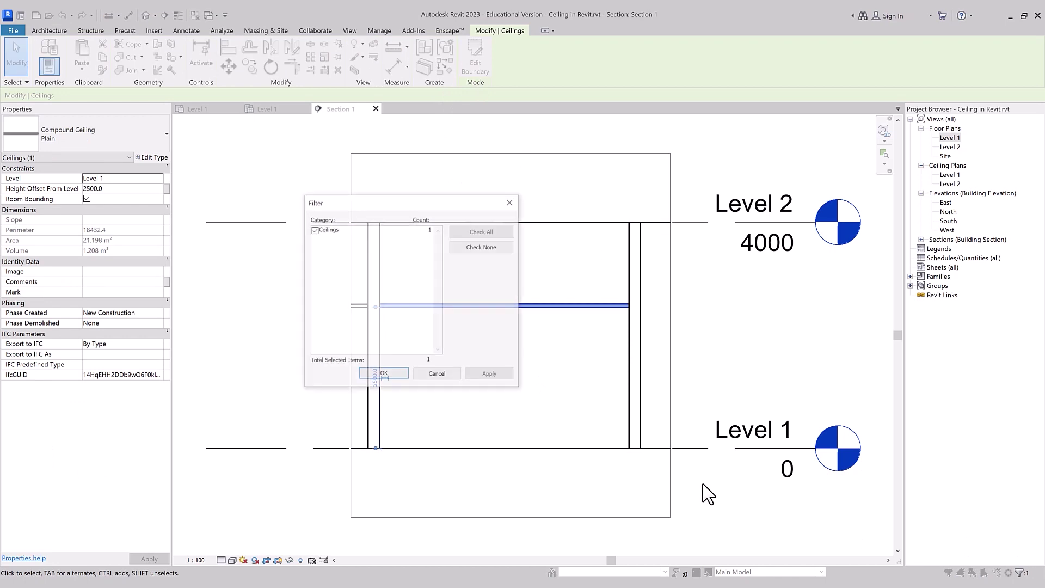
pyautogui.click(399, 375)
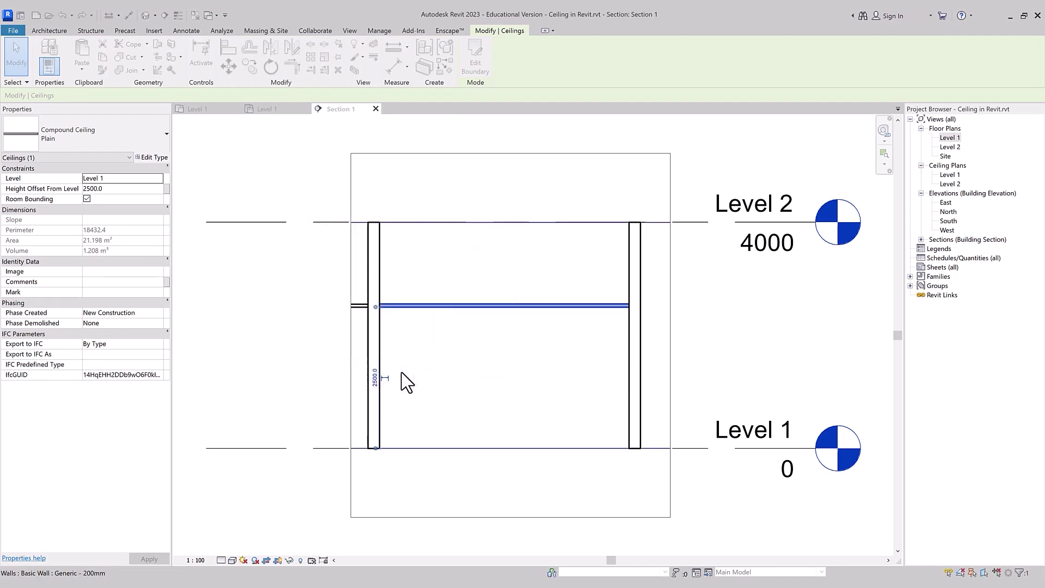
pyautogui.click(303, 193)
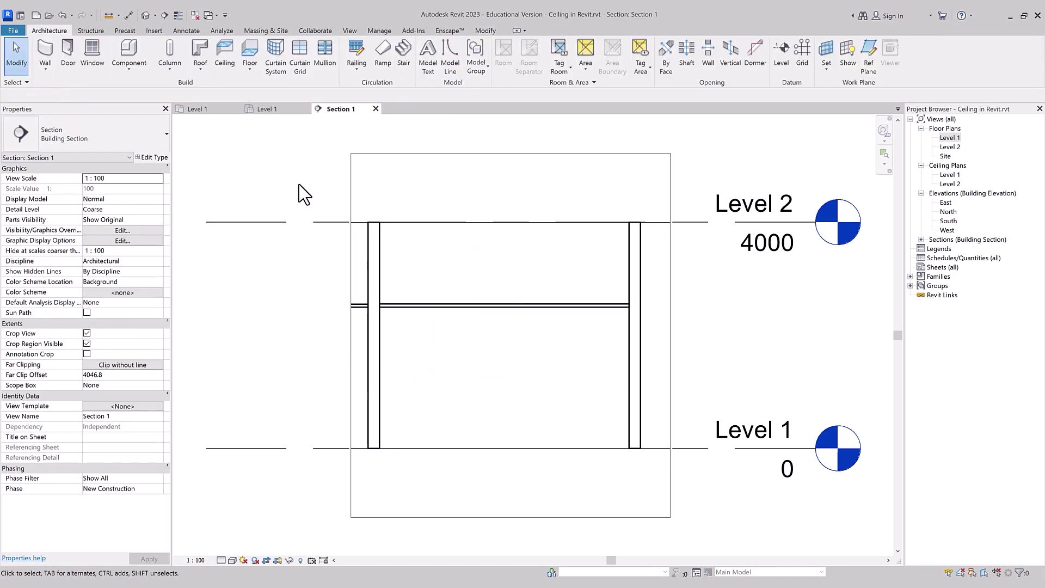
pyautogui.click(375, 109)
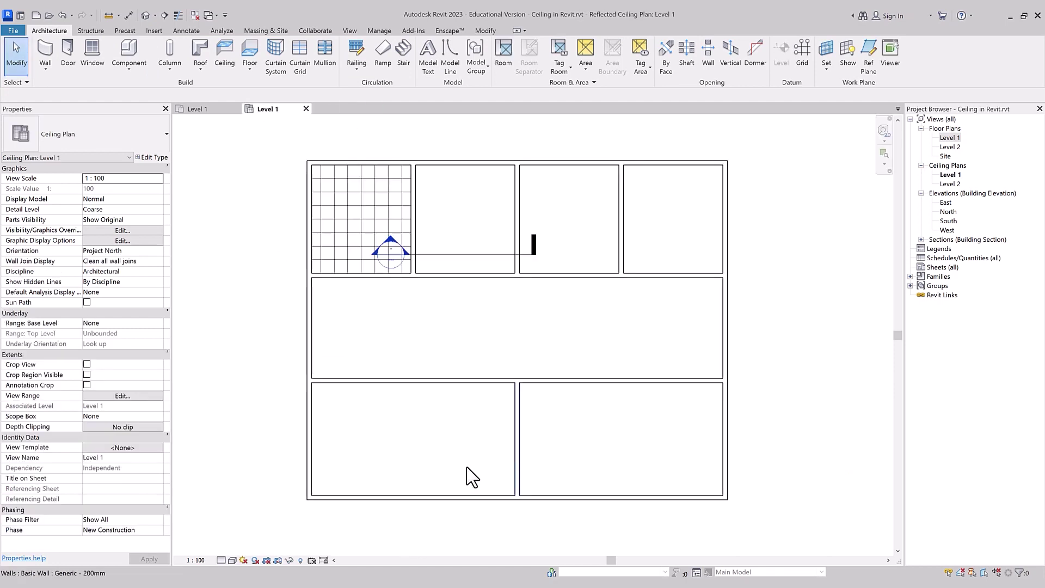
# Delete the section line from the Level 1 ceiling plan, then briefly start and cancel the Ceiling tool.
pyautogui.click(454, 253)
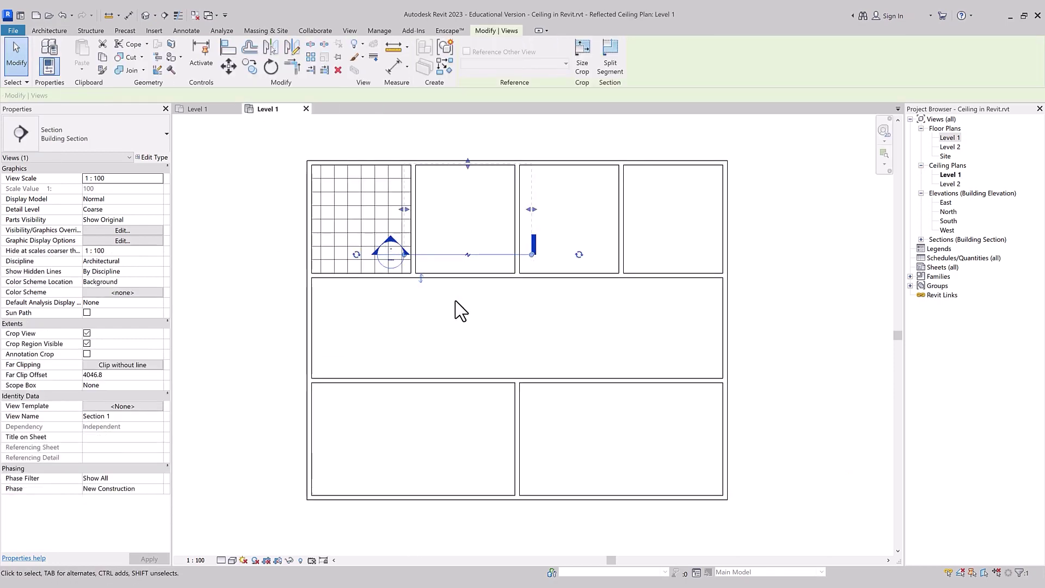
pyautogui.press('Delete')
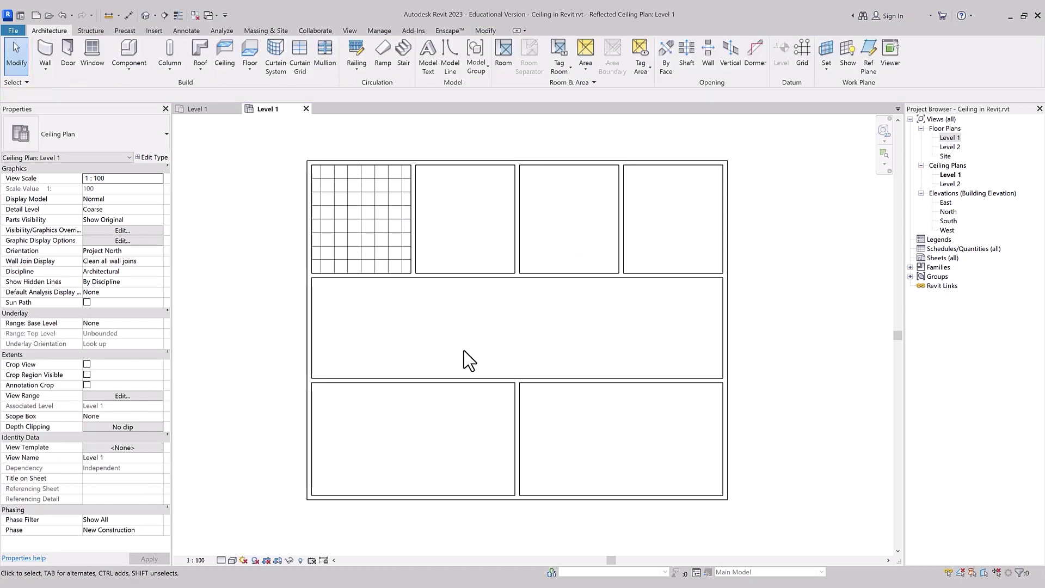
pyautogui.click(218, 70)
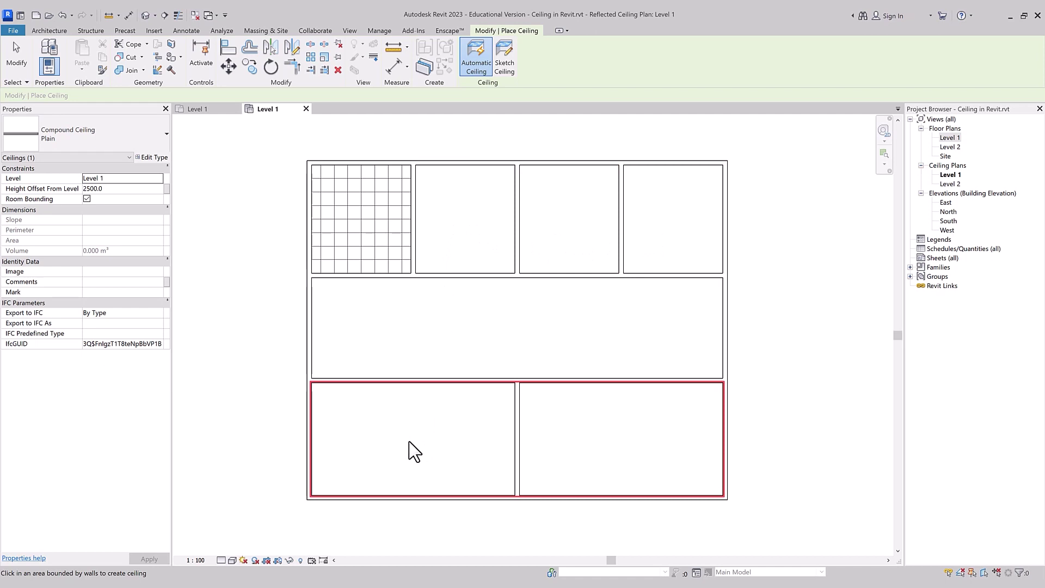
pyautogui.press('Escape')
pyautogui.press('Escape')
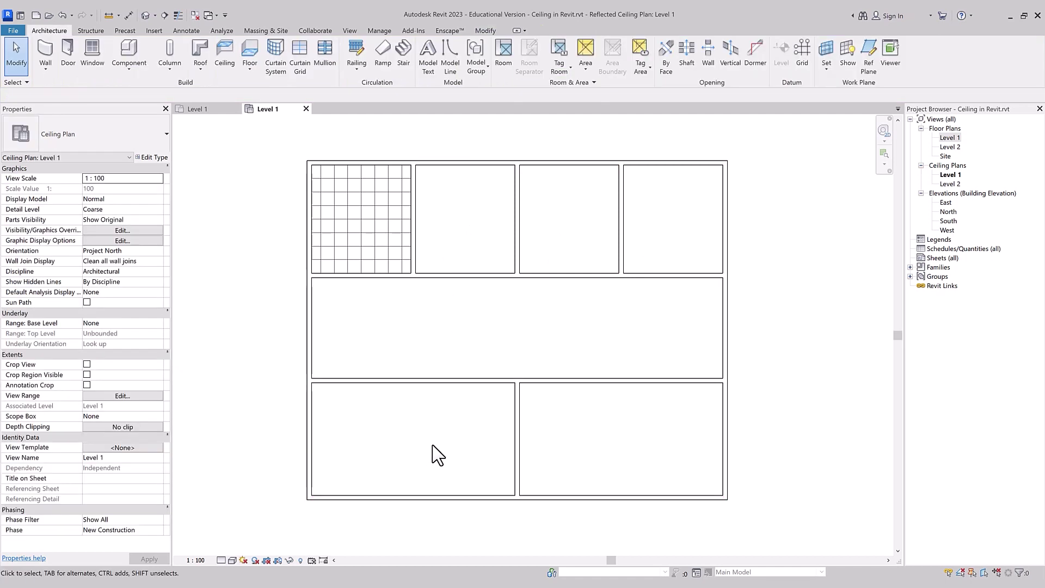
# Set the lower dividing wall's Top Constraint to 'Up to level: Level 2'.
pyautogui.click(518, 454)
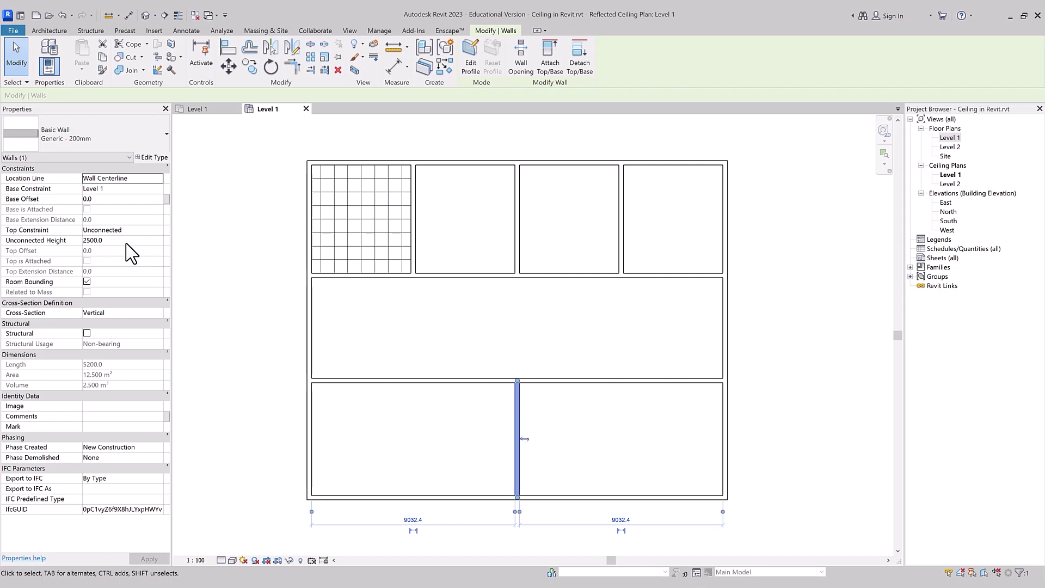
pyautogui.click(160, 233)
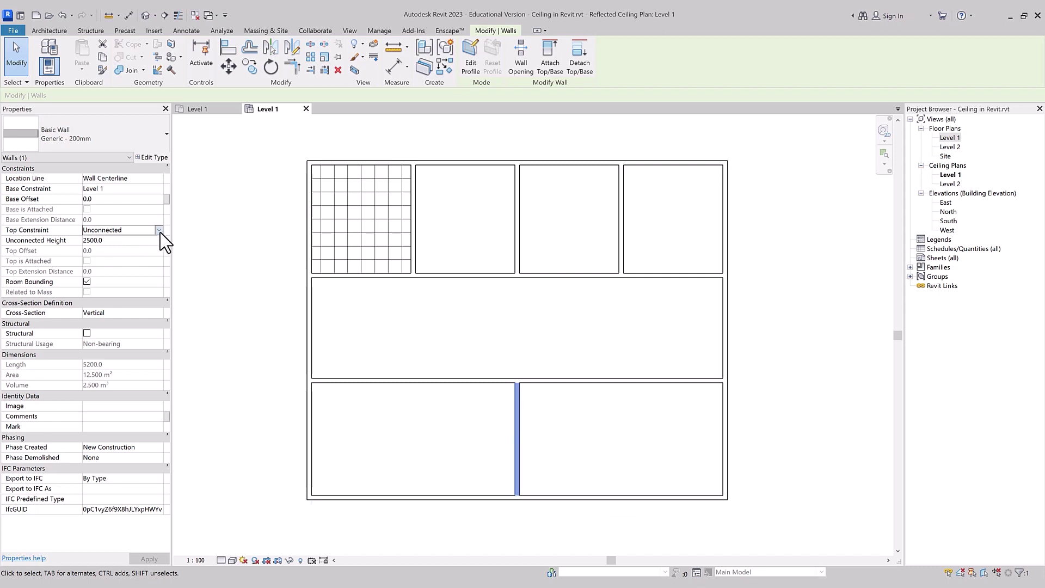
pyautogui.click(160, 232)
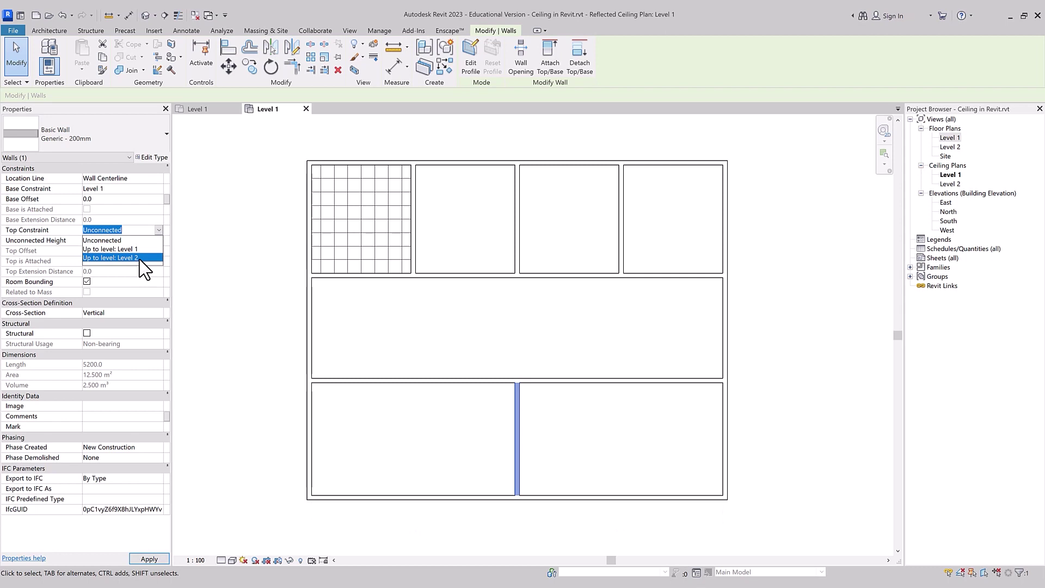
pyautogui.click(140, 257)
pyautogui.click(215, 331)
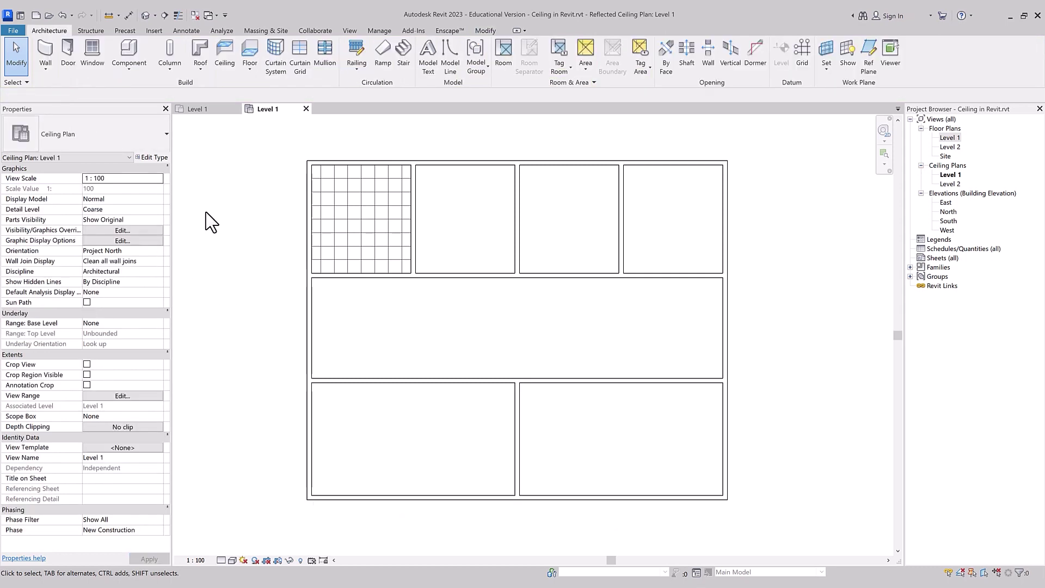
pyautogui.click(224, 55)
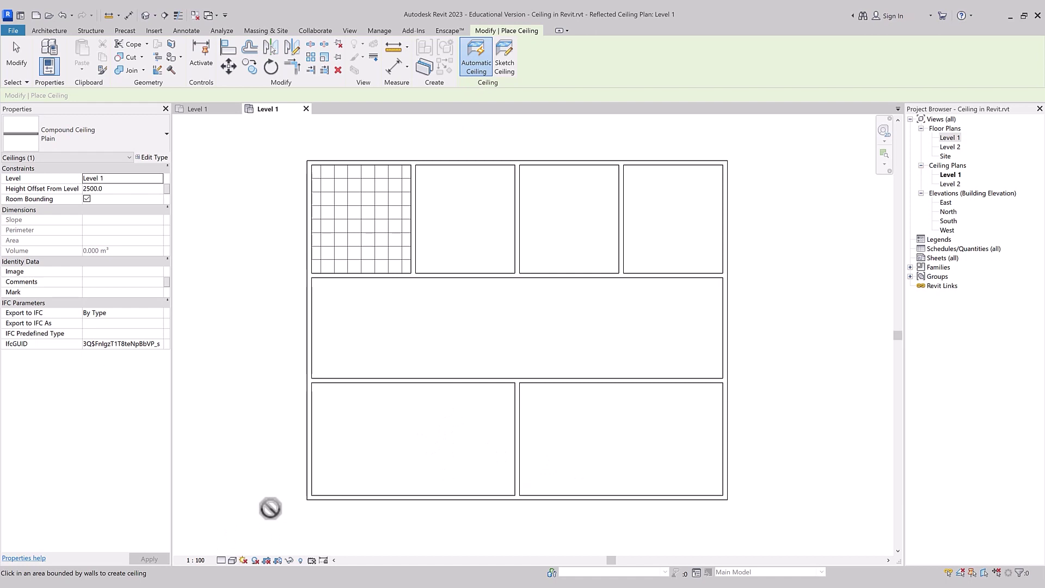
# Switch both lower rooms' ceilings from Plain to Compound Ceiling 600 x 600mm Grid.
pyautogui.press('Escape')
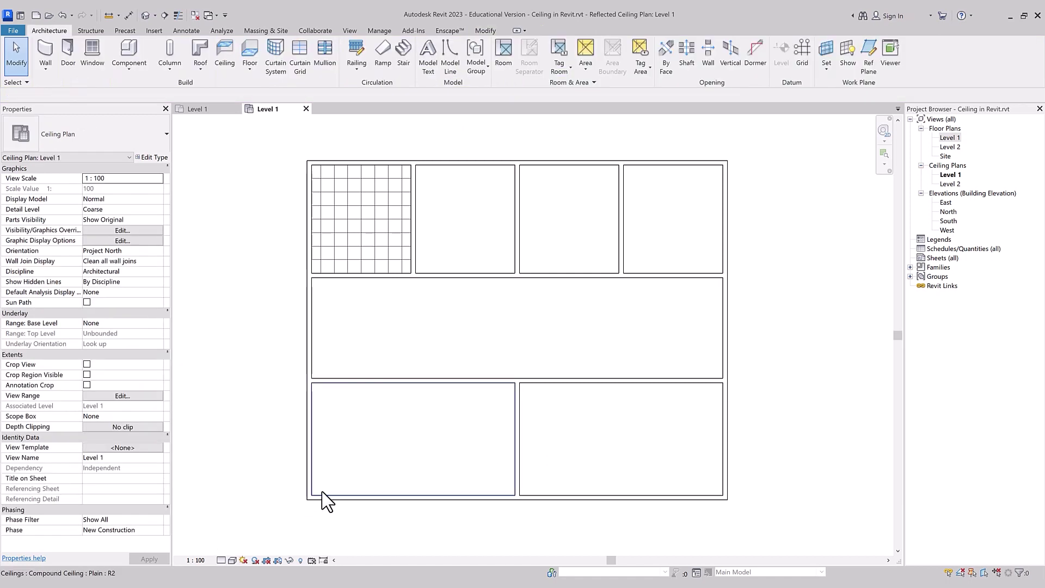
pyautogui.click(325, 495)
pyautogui.keyDown('ctrl'); pyautogui.click(533, 489); pyautogui.keyUp('ctrl')
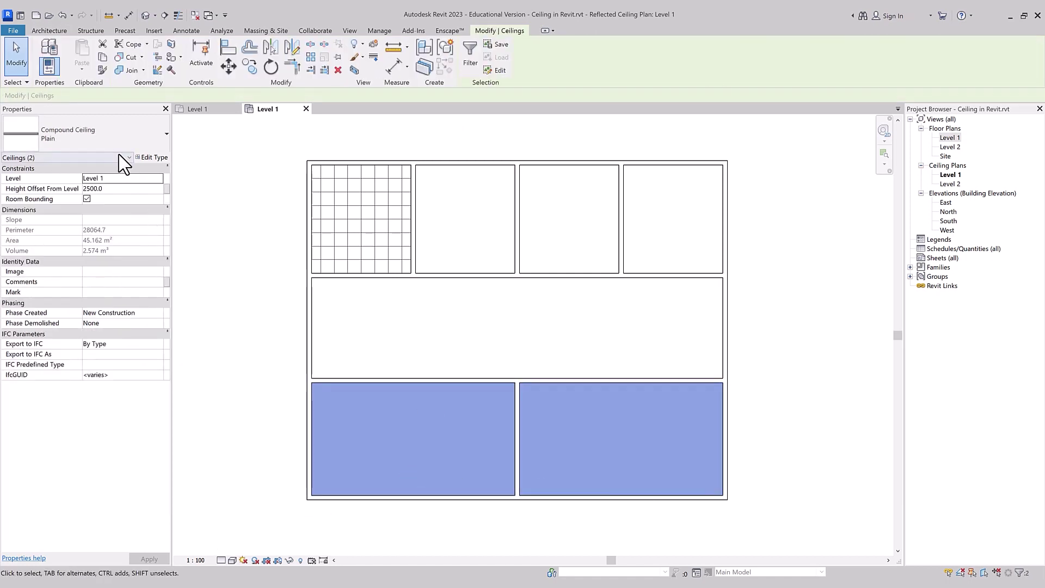
pyautogui.click(124, 134)
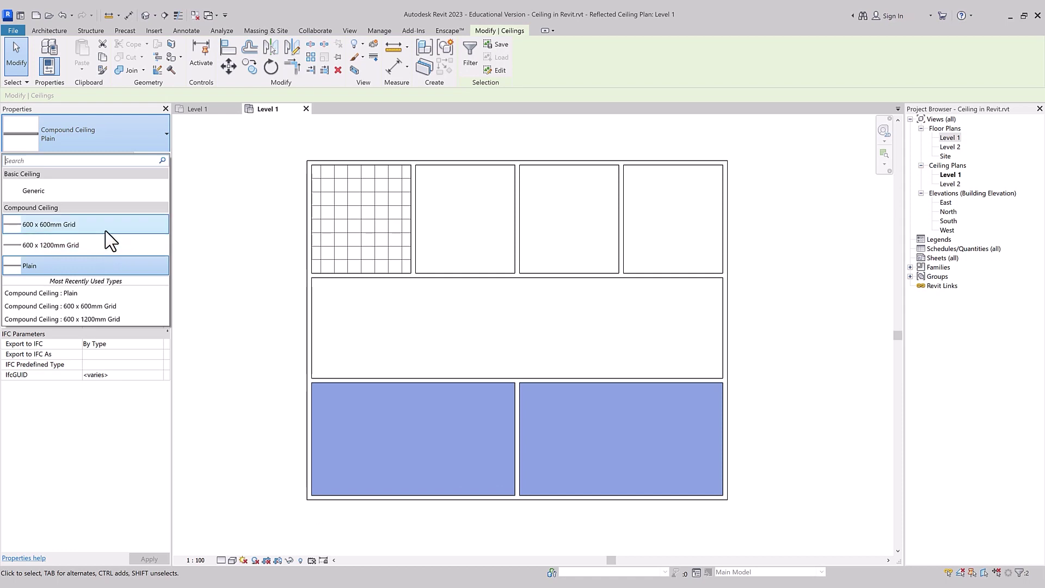
pyautogui.click(107, 236)
pyautogui.click(227, 392)
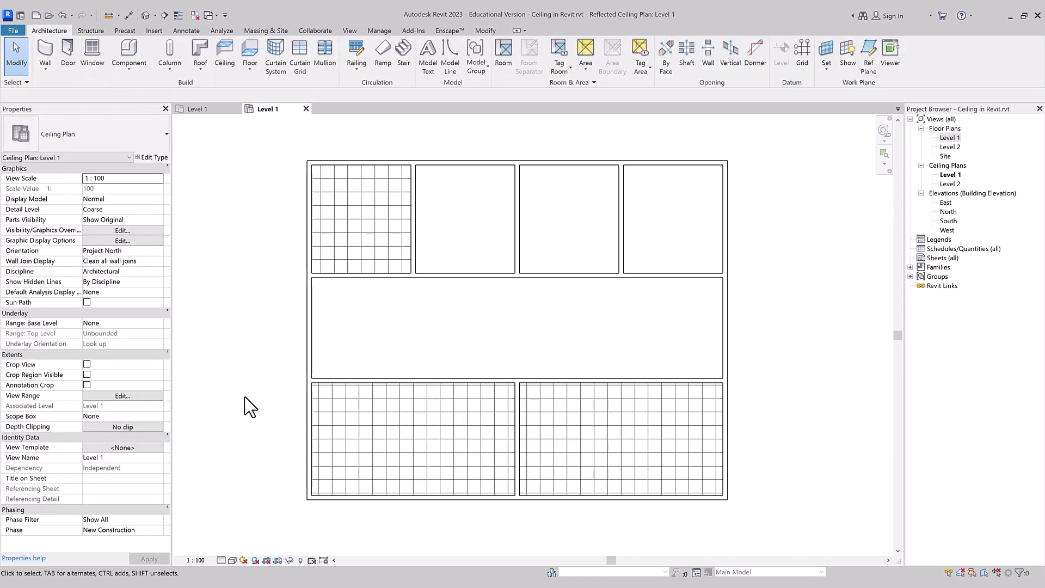
pyautogui.click(516, 434)
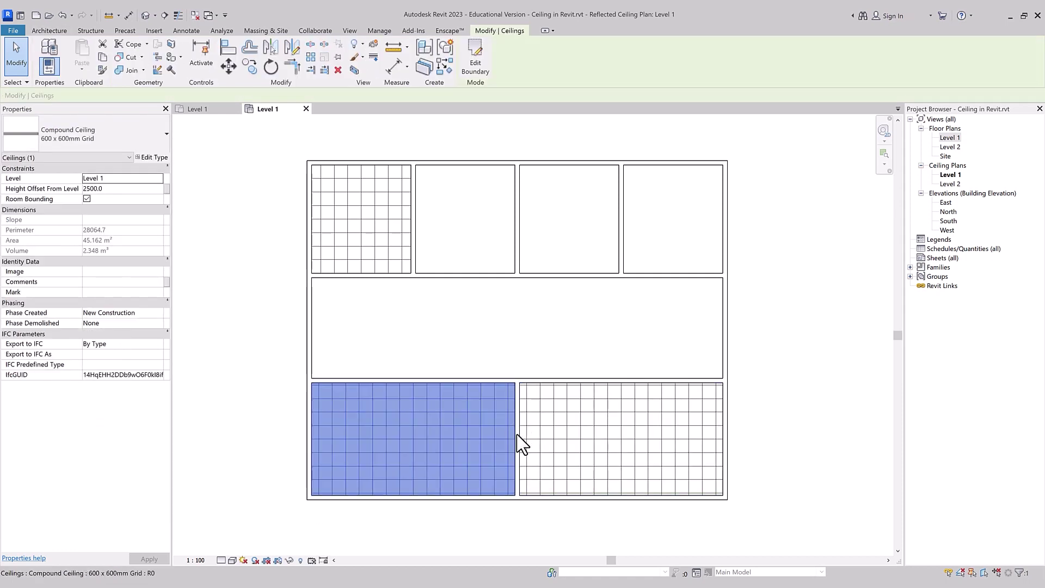
pyautogui.click(515, 525)
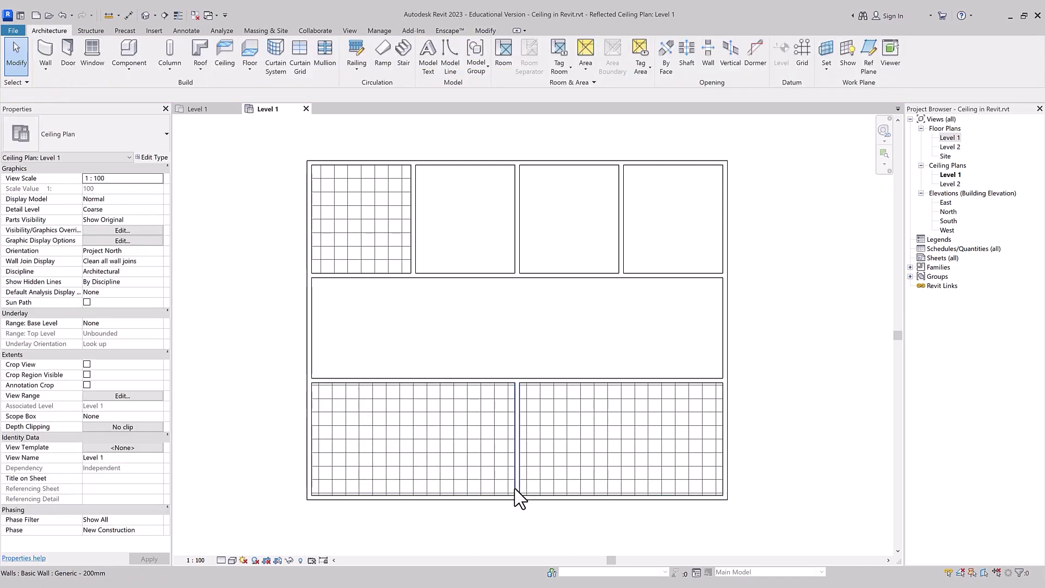
# Set the lower dividing wall back to Unconnected with an Unconnected Height of 2500.
pyautogui.click(517, 498)
pyautogui.press('Escape')
pyautogui.click(517, 488)
pyautogui.click(122, 229)
pyautogui.click(159, 230)
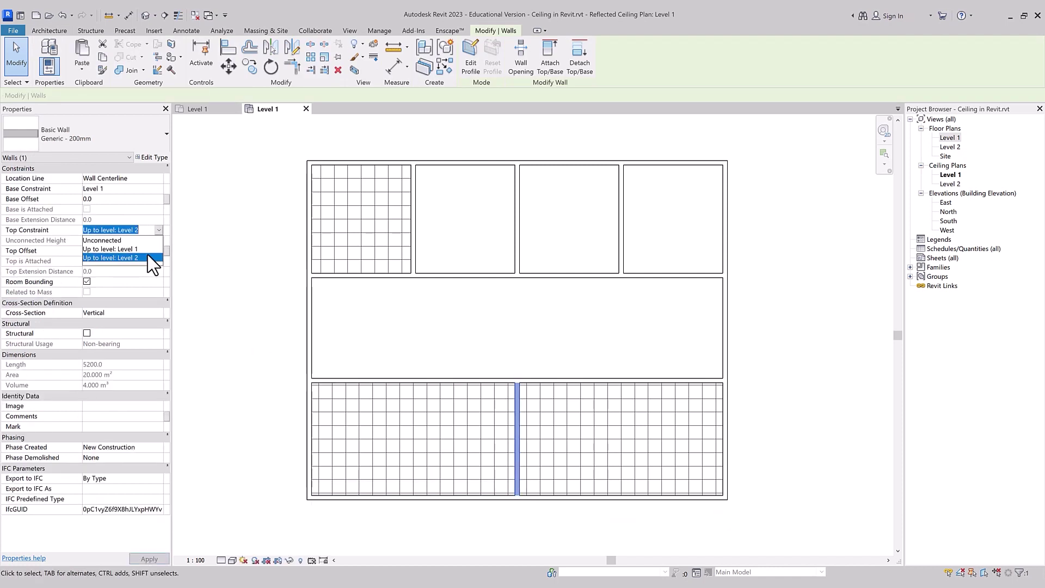
pyautogui.click(137, 241)
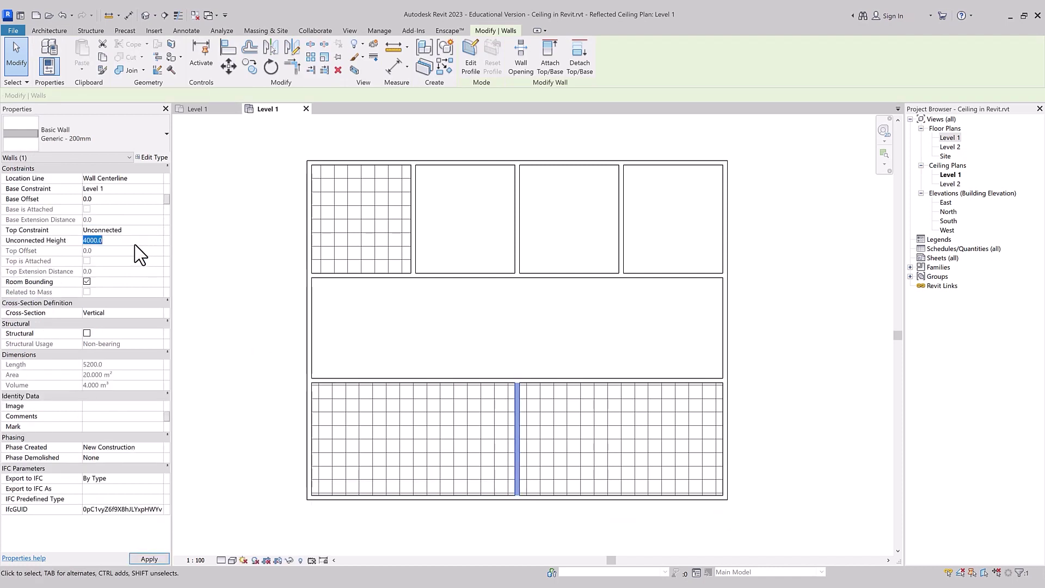
pyautogui.write('2500')
pyautogui.click(206, 298)
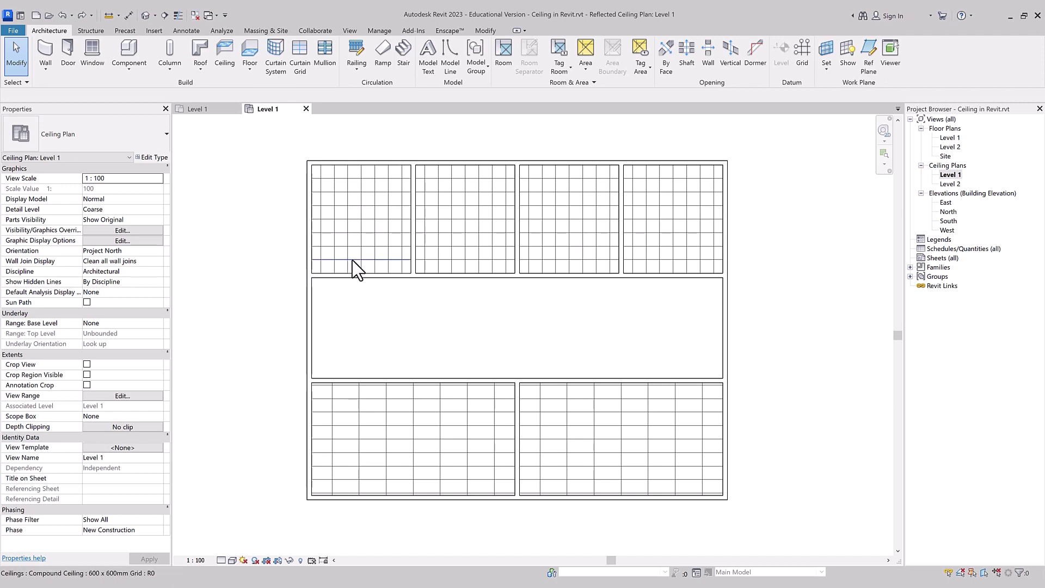
pyautogui.click(337, 263)
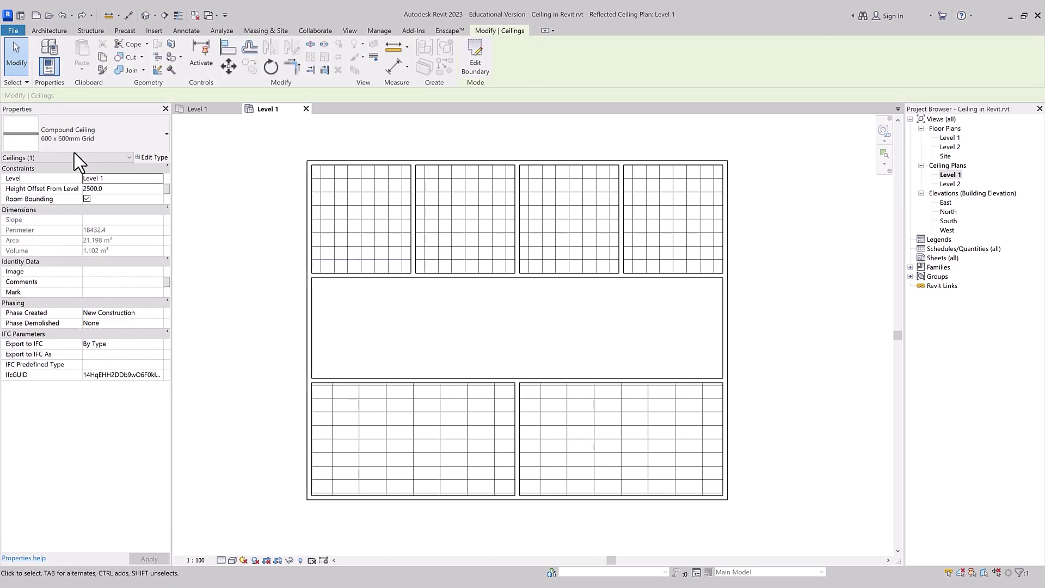
pyautogui.click(114, 142)
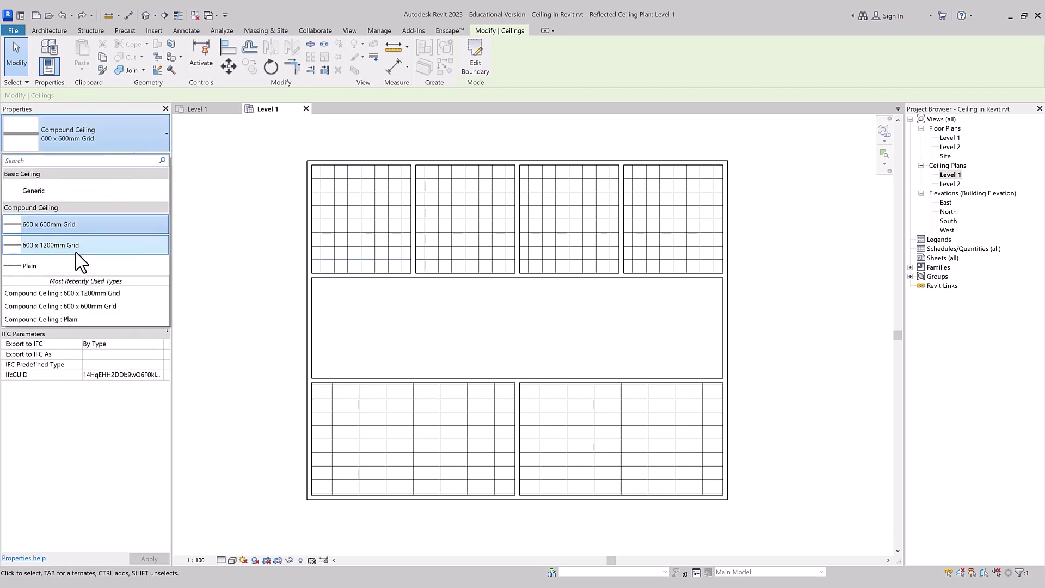
pyautogui.click(217, 256)
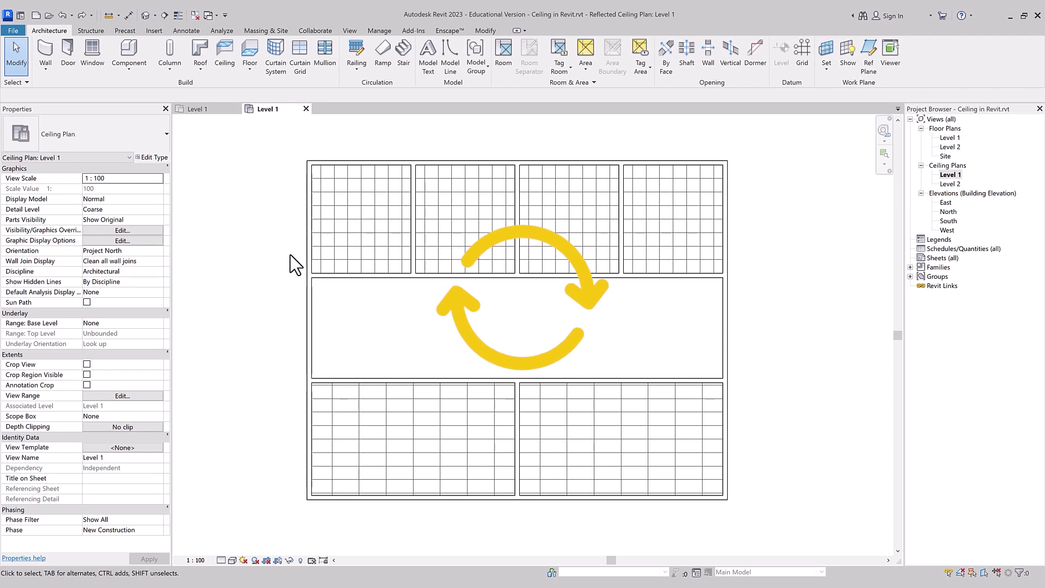
# Rotate the lower-left room's 600 x 1200mm ceiling grid 90° about a relocated centre point.
pyautogui.click(401, 466)
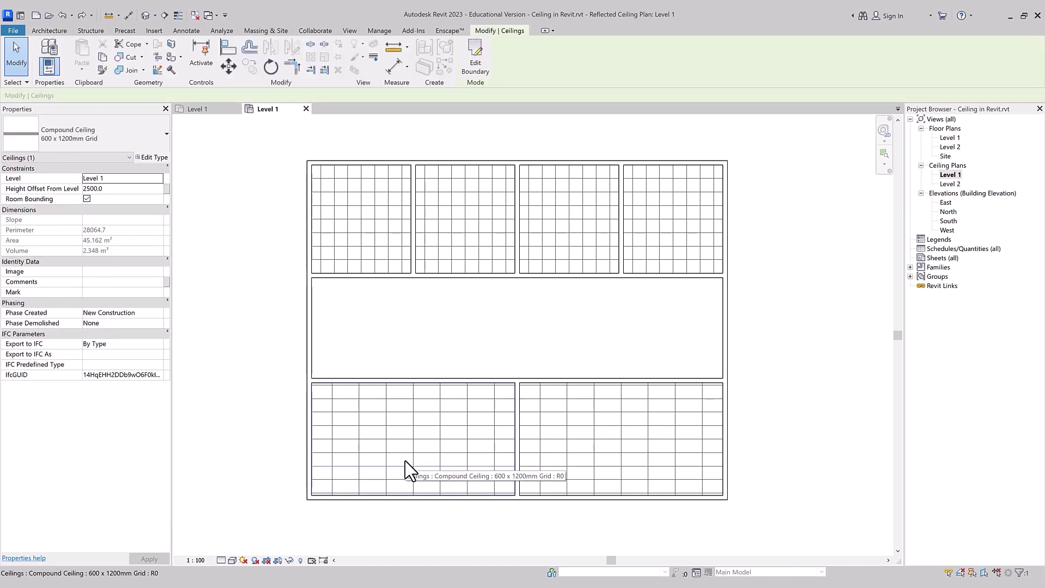
pyautogui.press('r')
pyautogui.press('o')
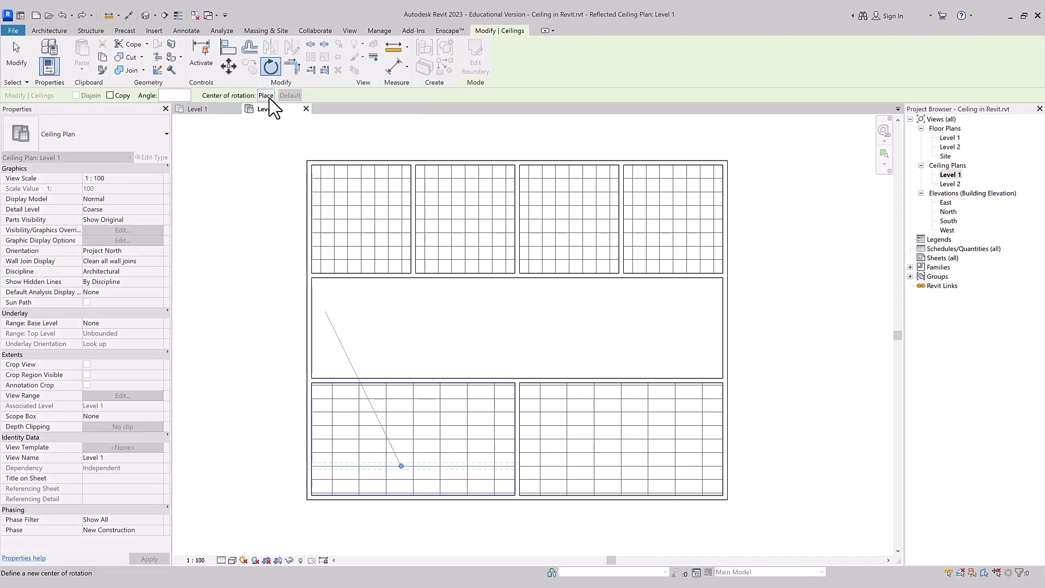
pyautogui.moveTo(400, 466); pyautogui.dragTo(413, 438)
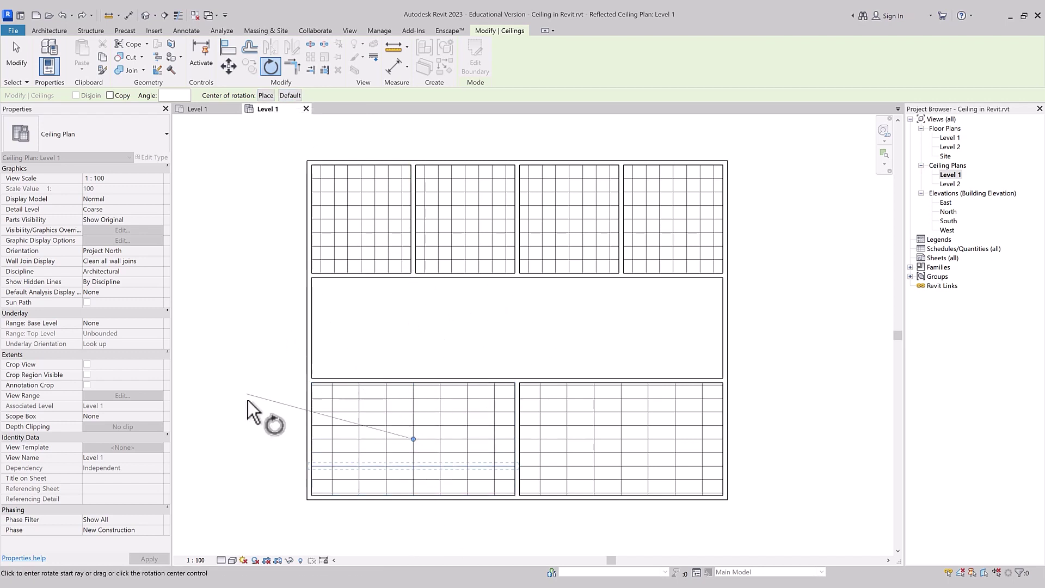
pyautogui.click(370, 337)
pyautogui.click(177, 95)
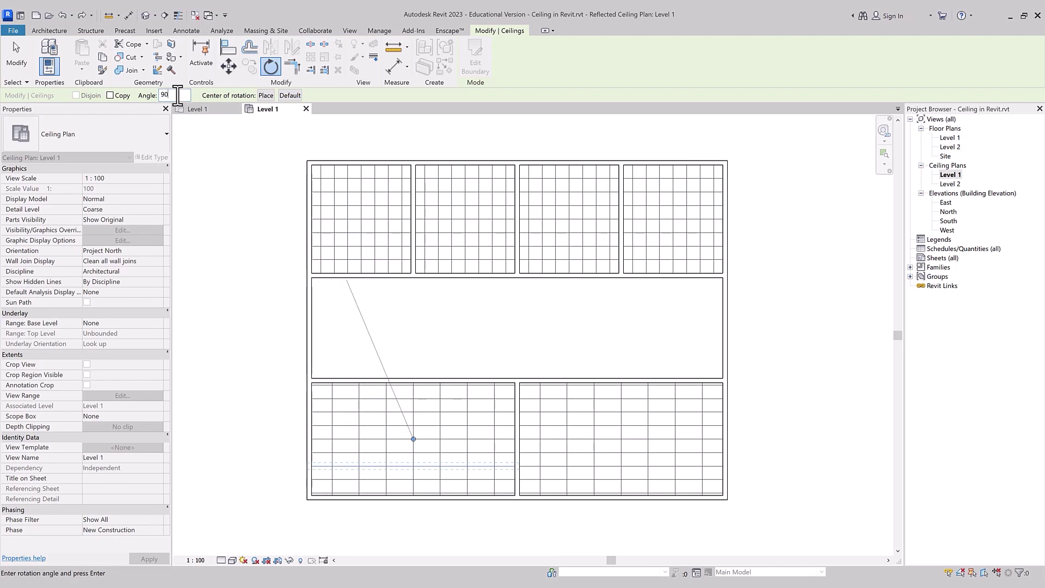
pyautogui.press('Return')
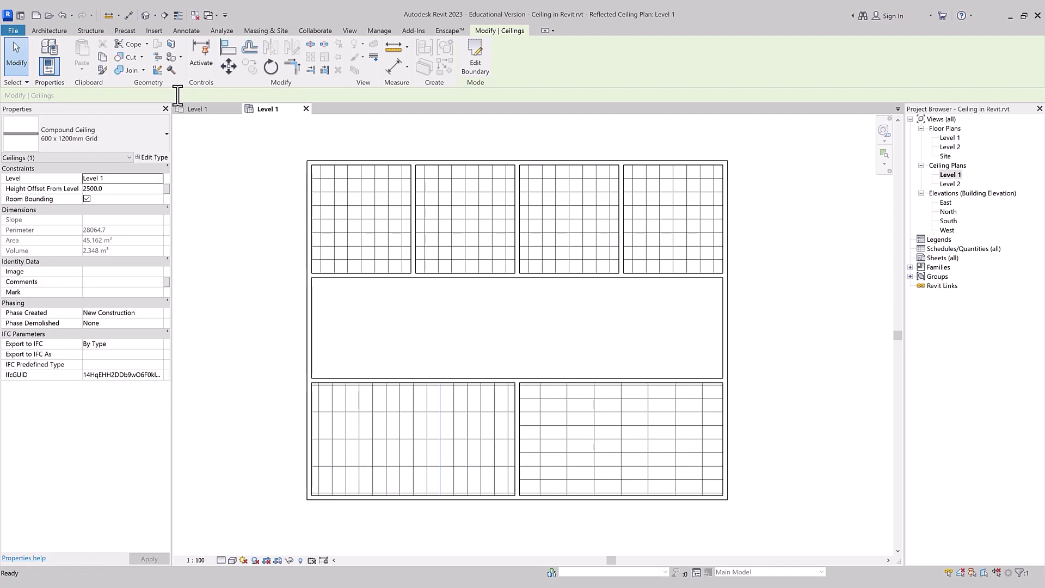
pyautogui.click(299, 238)
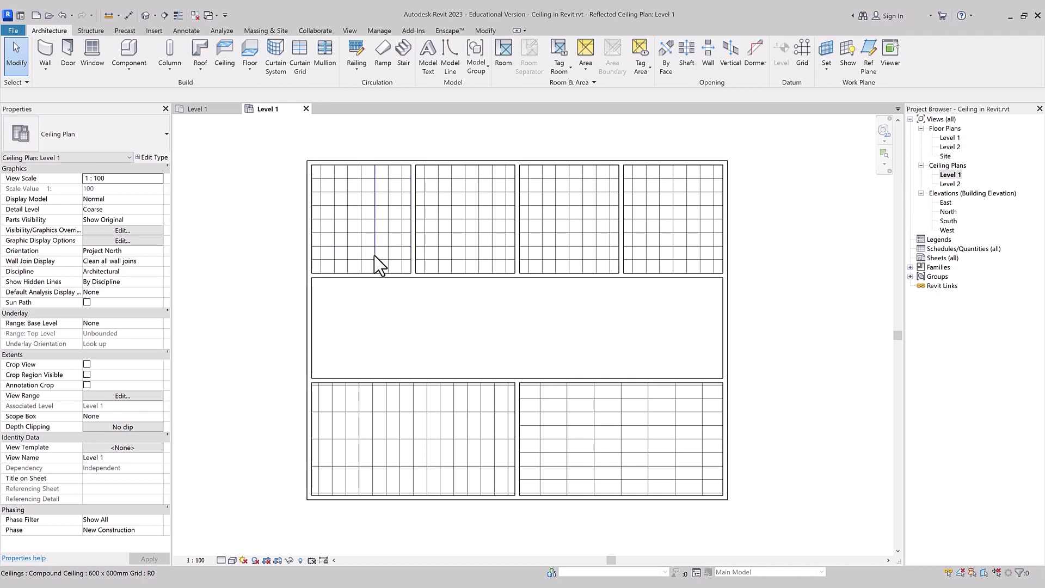
# Nudge the top-left room's ceiling grid into a new position with the arrow keys.
pyautogui.click(375, 255)
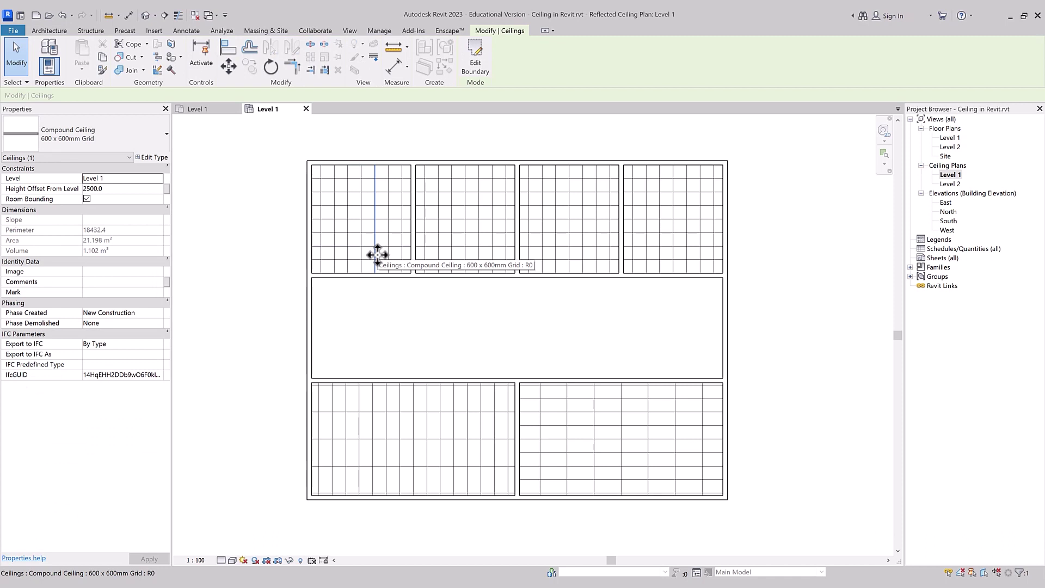
pyautogui.press('Right')
pyautogui.press('Right')
pyautogui.press('Right')
pyautogui.press('Up')
pyautogui.press('Left')
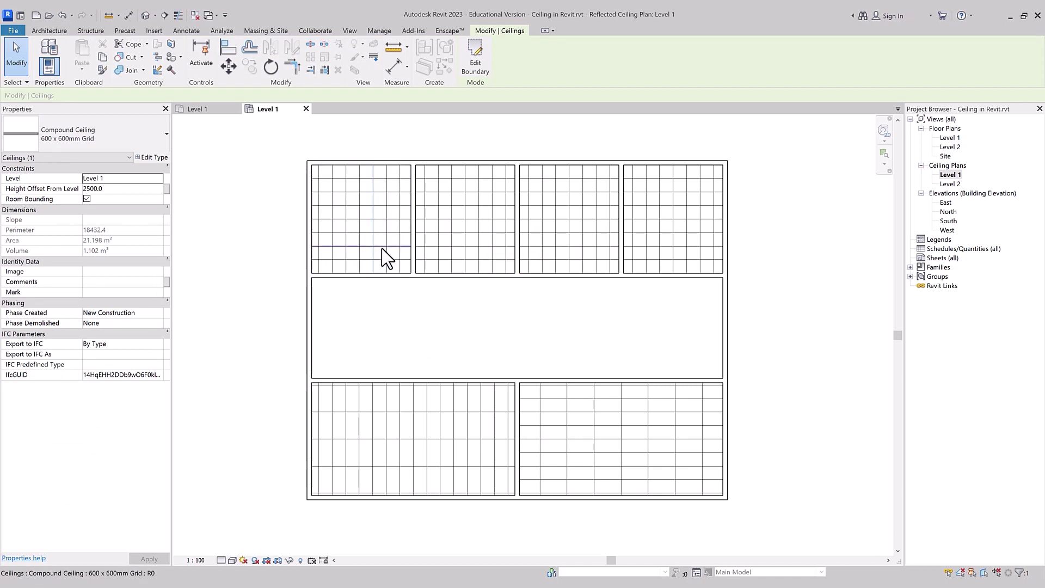
pyautogui.press('Down')
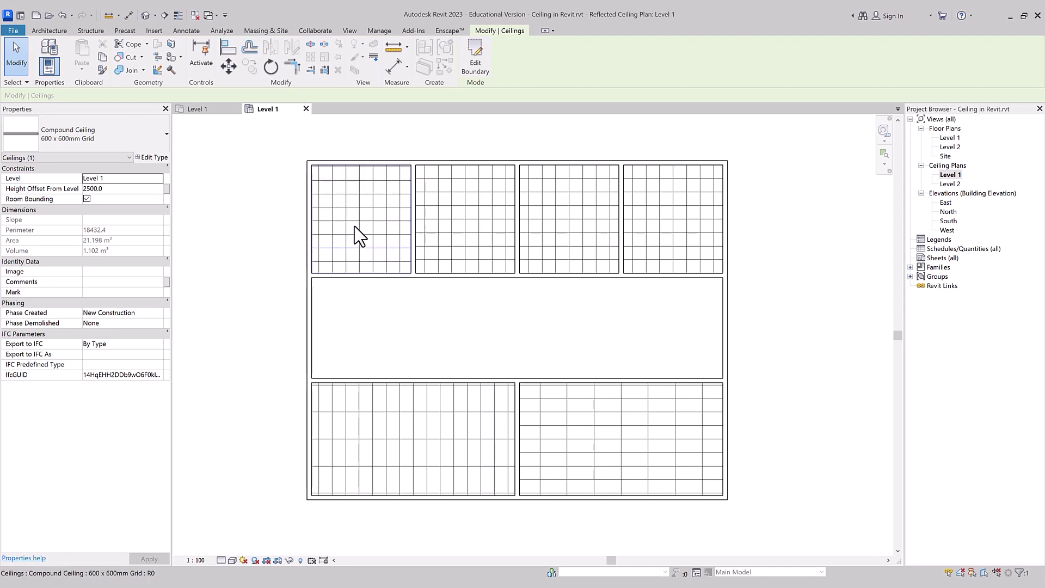
pyautogui.press('Right')
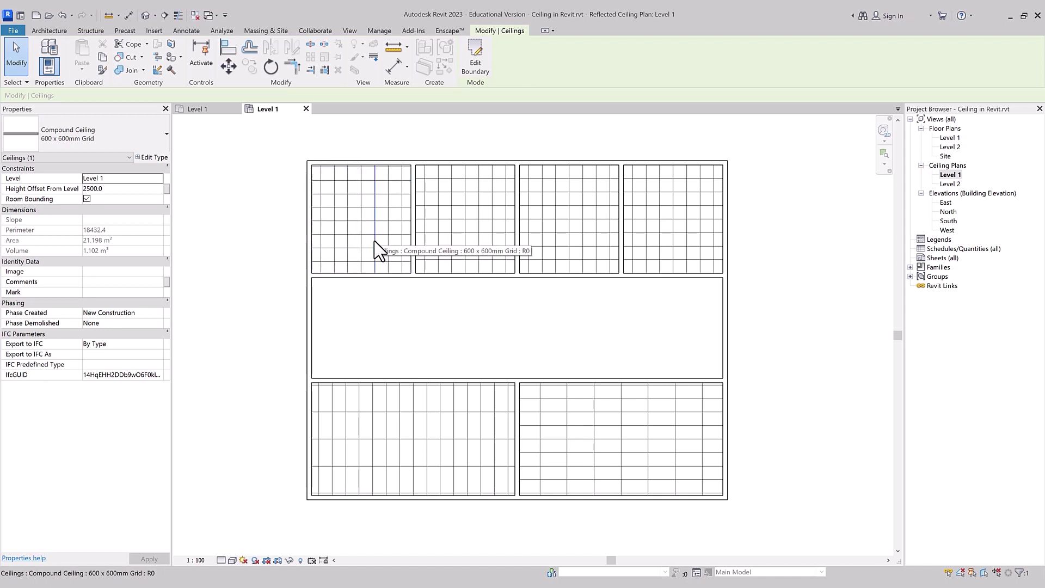
pyautogui.click(377, 342)
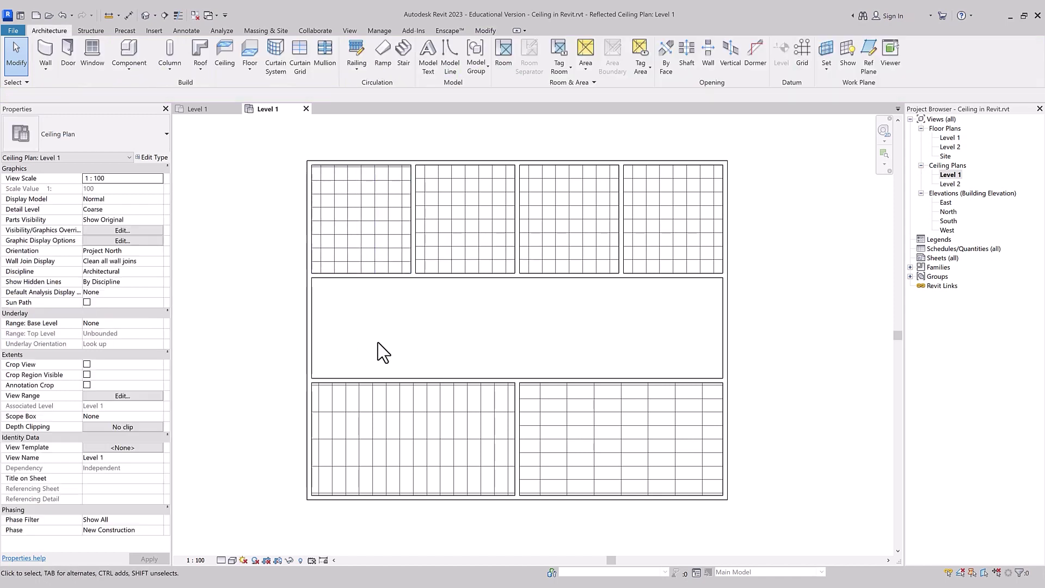
# Start moving the second top-row ceiling from its wall corner, then cancel the move.
pyautogui.click(478, 244)
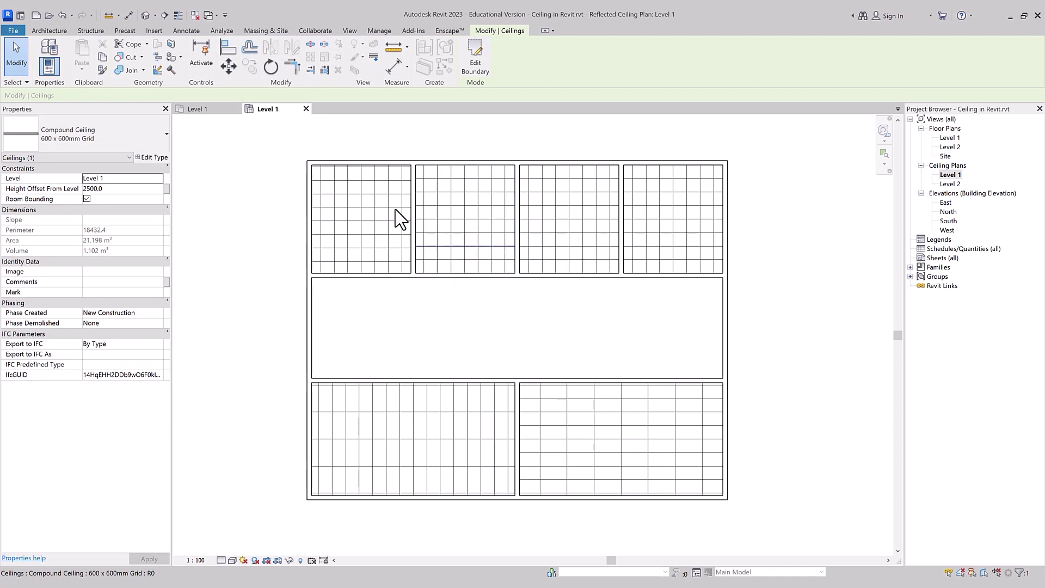
pyautogui.click(229, 68)
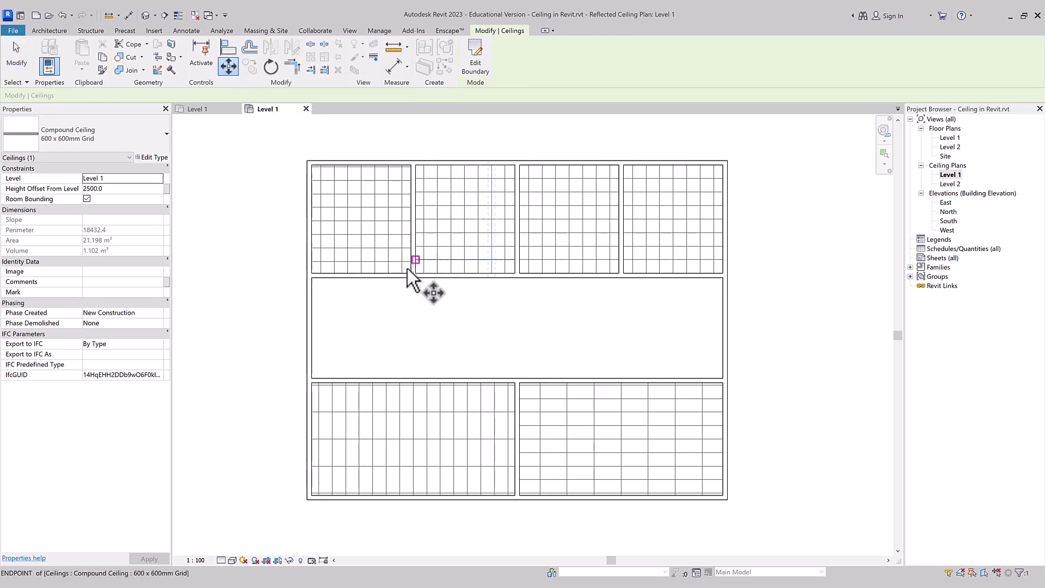
pyautogui.click(492, 260)
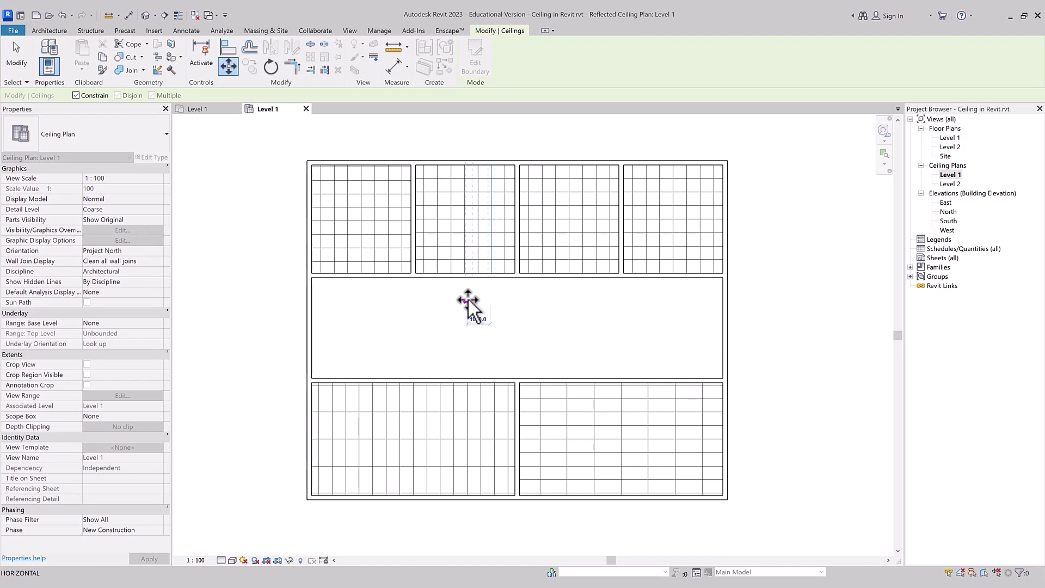
pyautogui.press('Escape')
pyautogui.press('Escape')
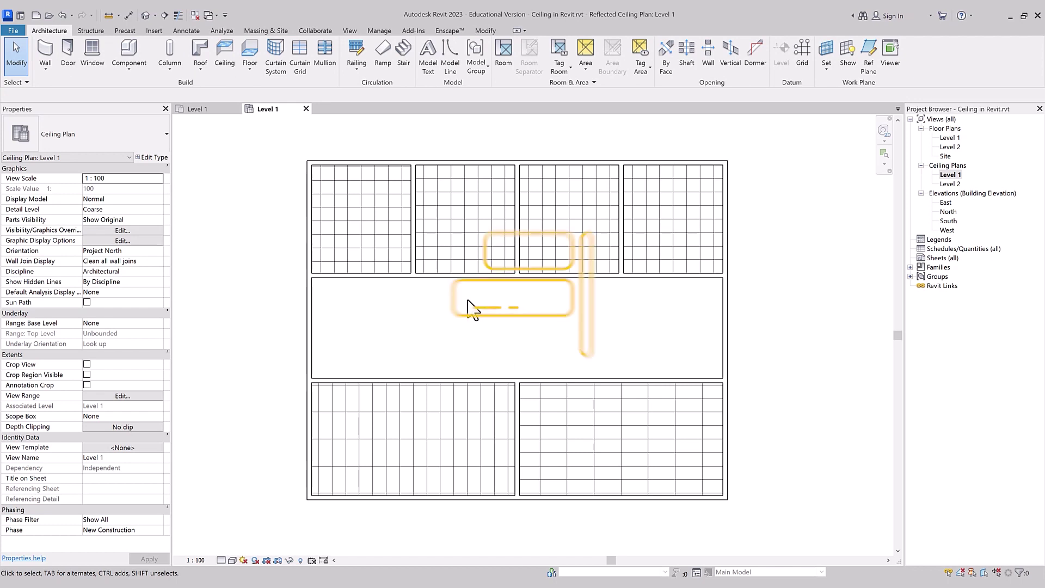
# Start the Align tool (AL) and clear a wrongly picked grid-line reference.
pyautogui.click(492, 32)
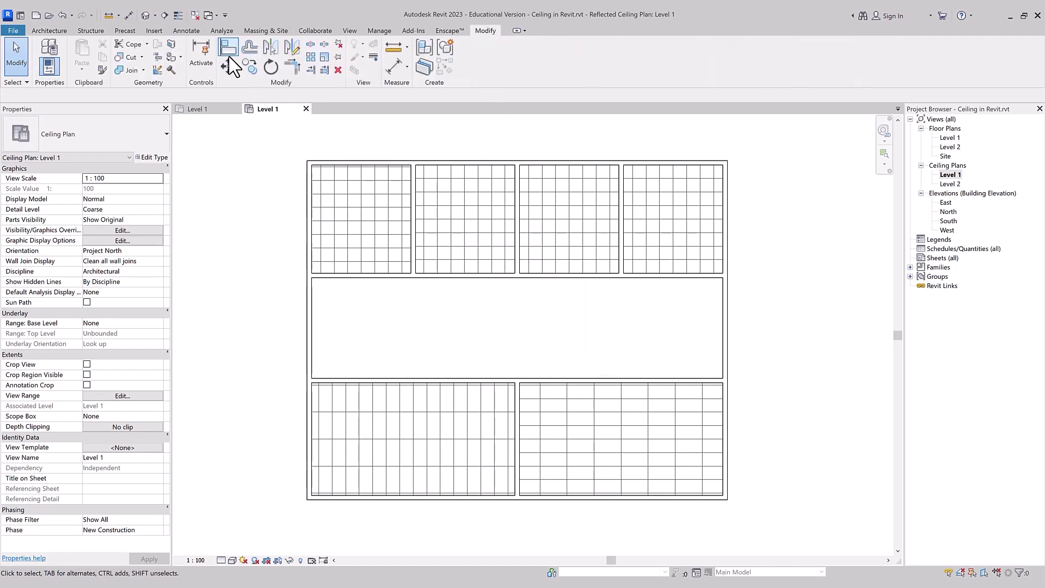
pyautogui.press('a')
pyautogui.press('l')
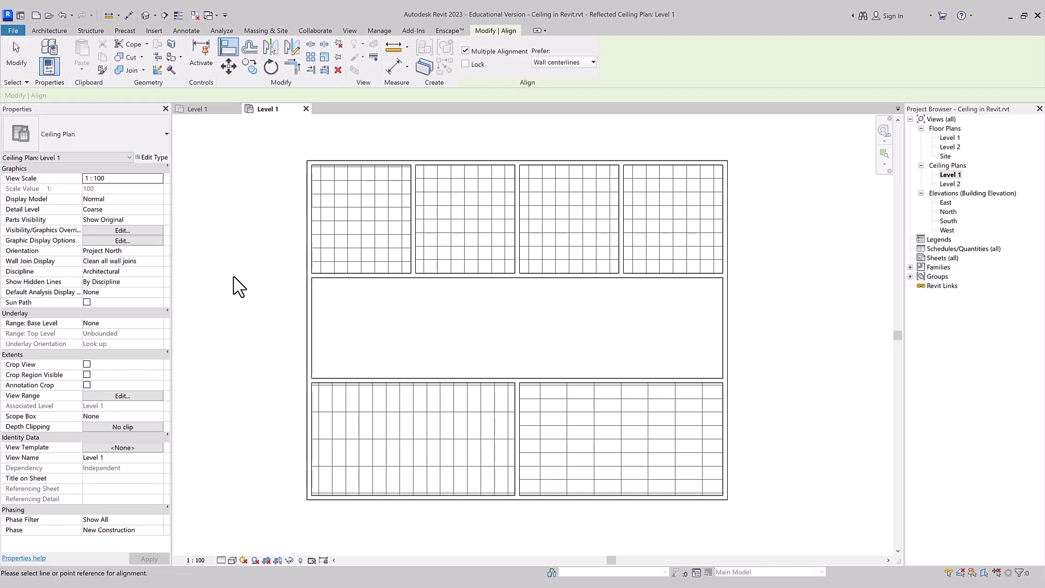
pyautogui.click(491, 385)
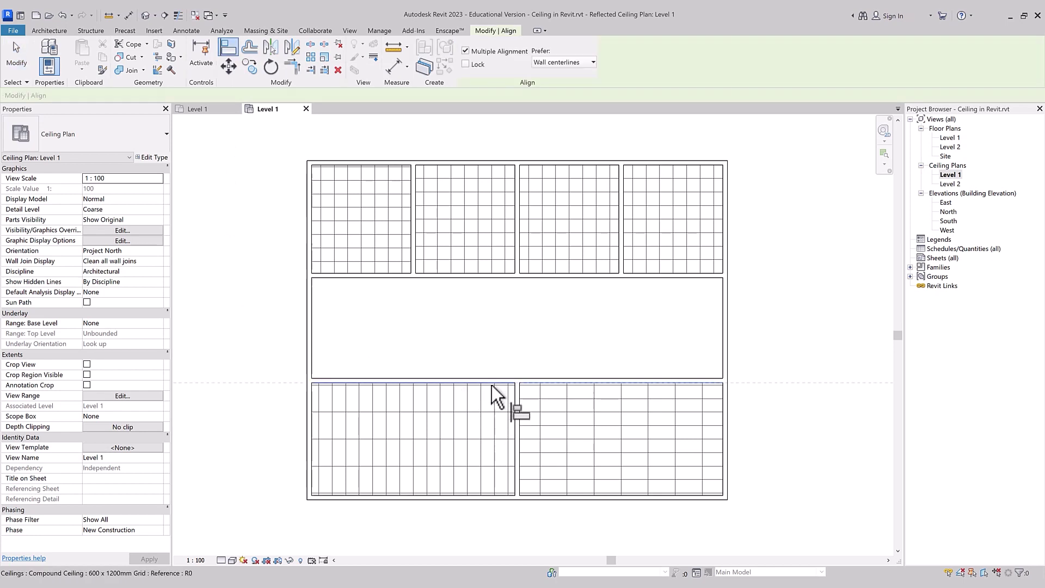
pyautogui.click(492, 385)
pyautogui.scroll(4, 497, 387)
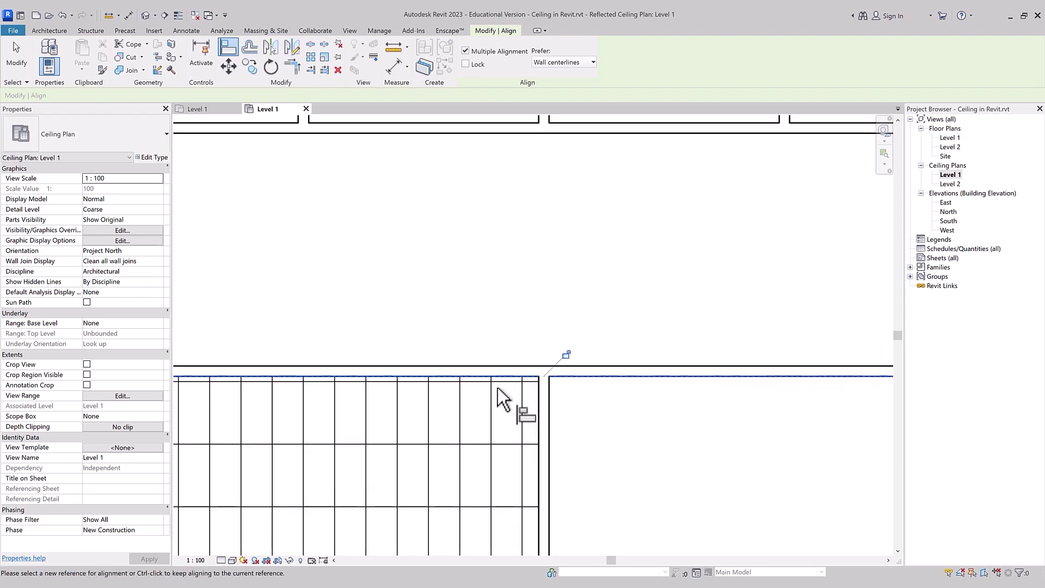
pyautogui.scroll(1, 503, 385)
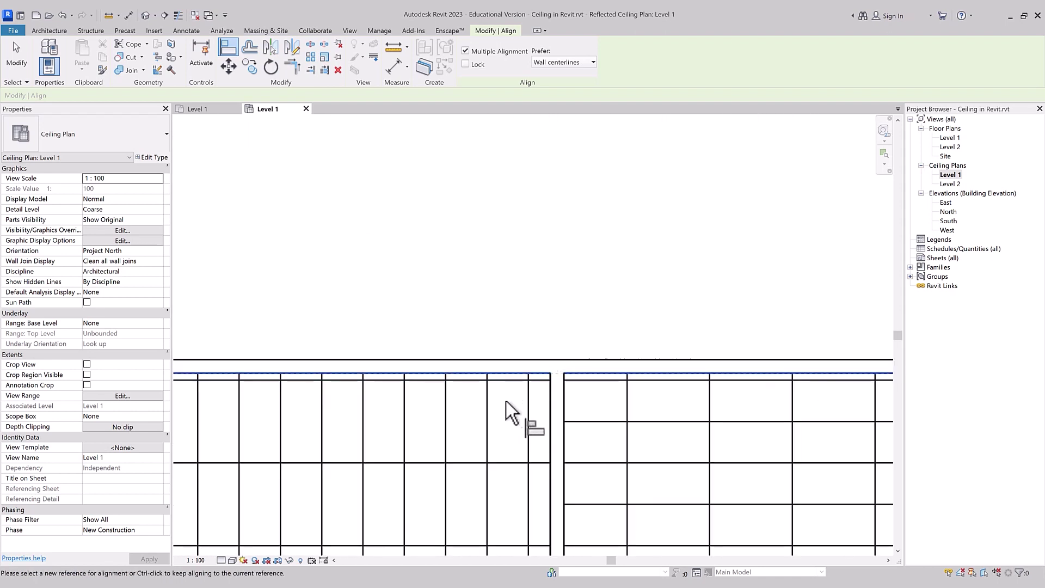
pyautogui.press('Escape')
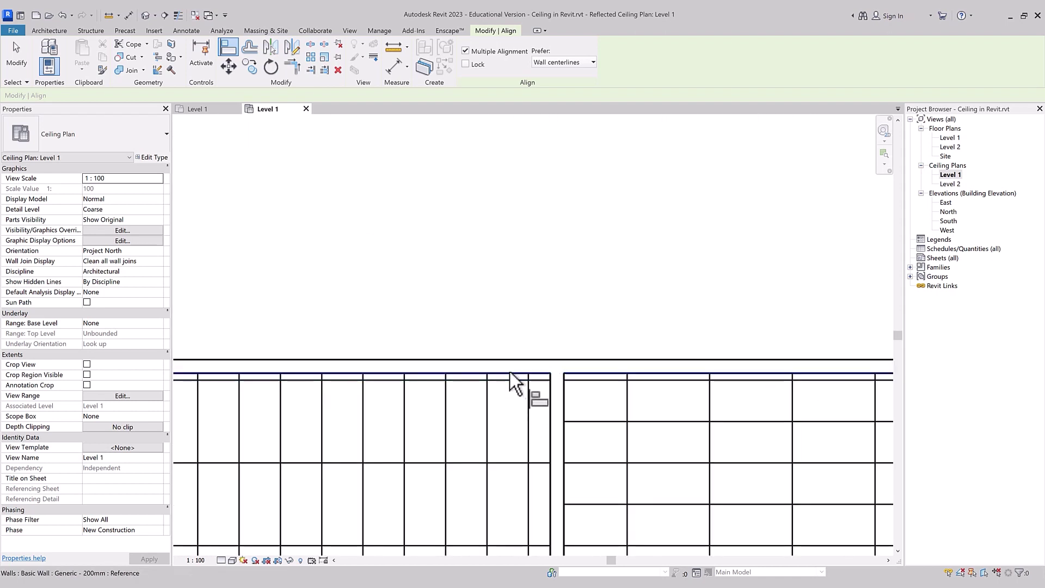
# Align the top grid lines of both lower ceilings to the wall above, with Multiple Alignment off.
pyautogui.click(508, 380)
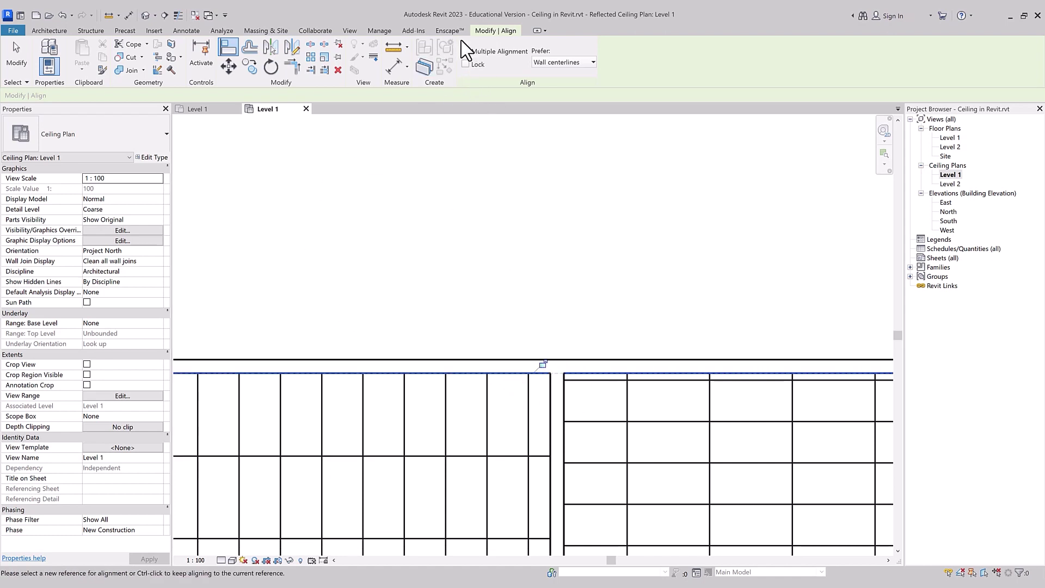
pyautogui.click(611, 381)
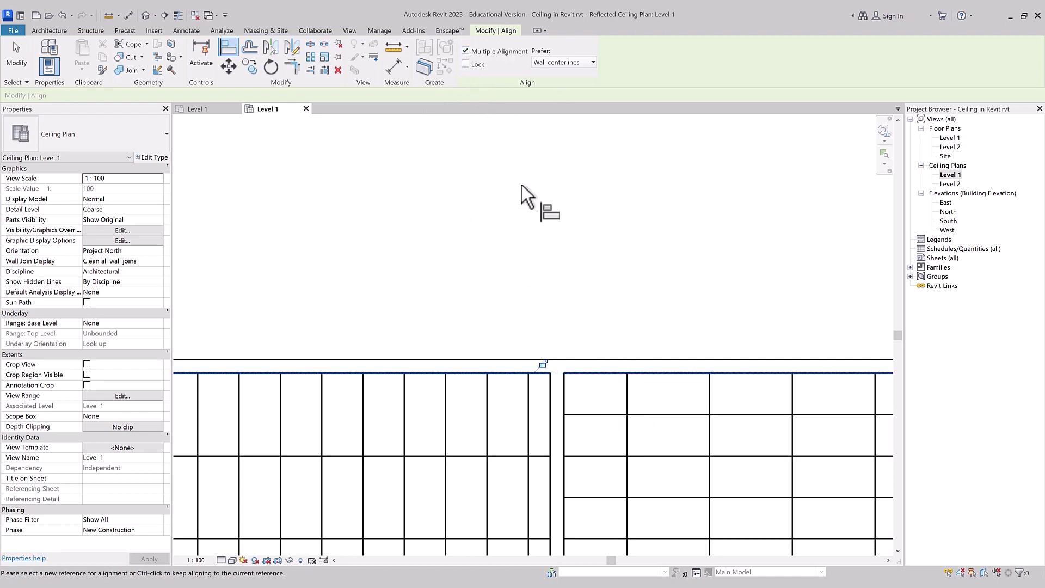
pyautogui.click(465, 50)
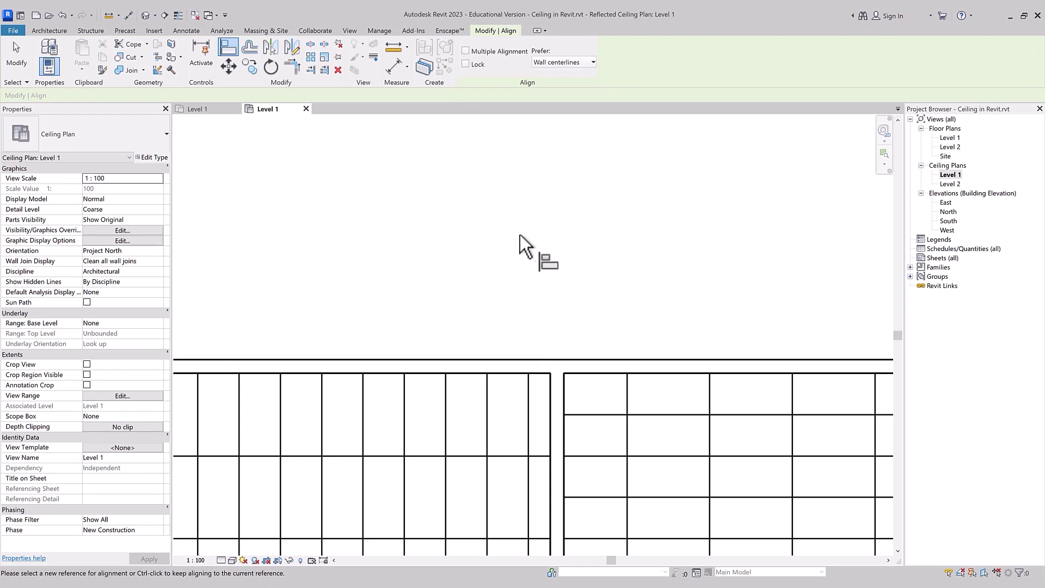
pyautogui.press('Escape')
pyautogui.press('Escape')
pyautogui.scroll(-5, 527, 349)
pyautogui.moveTo(611, 433); pyautogui.dragTo(625, 457, button='middle')
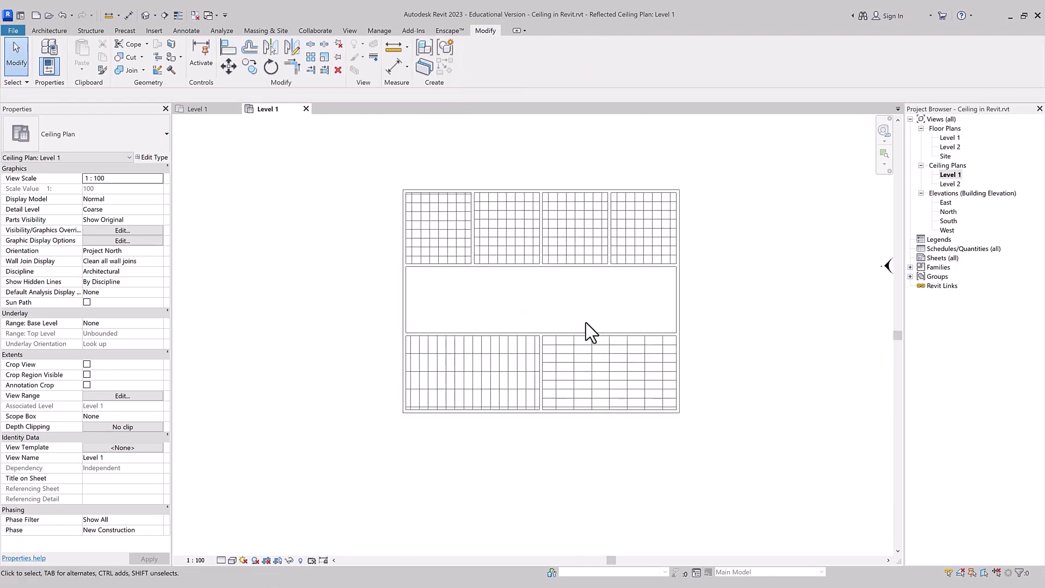